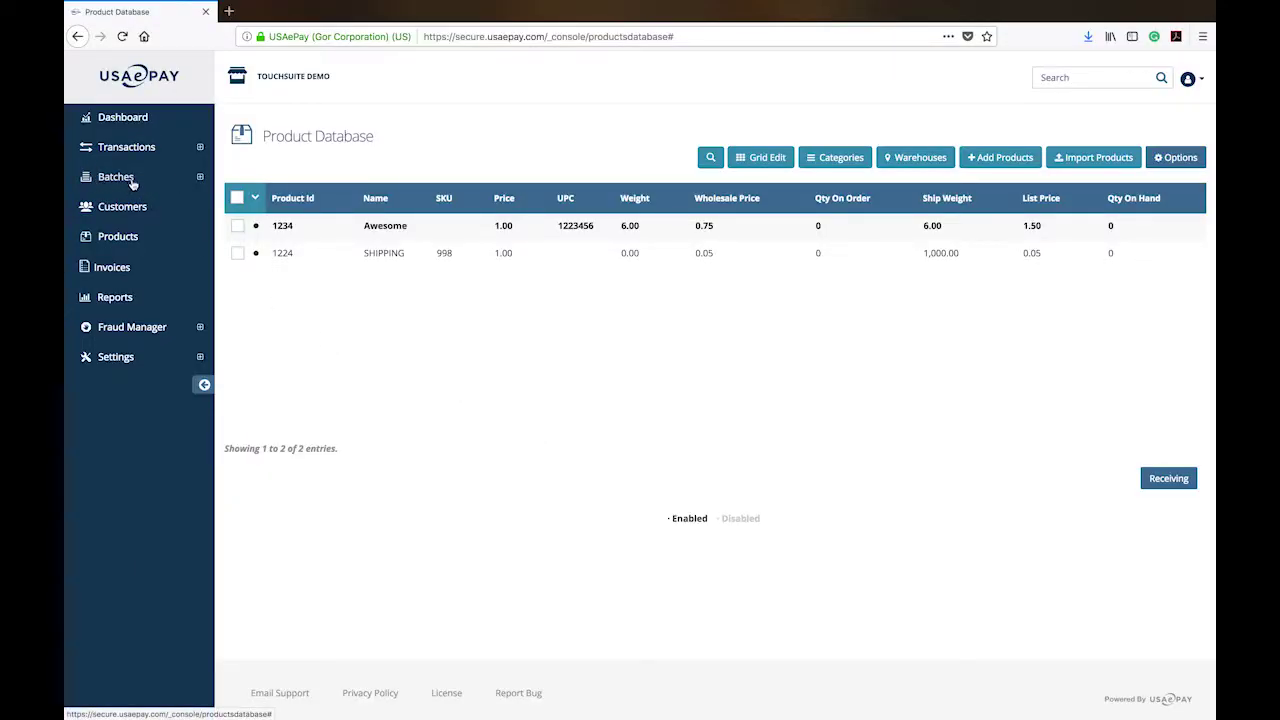
Expand Transactions in the sidebar to list the transaction types.
click(200, 148)
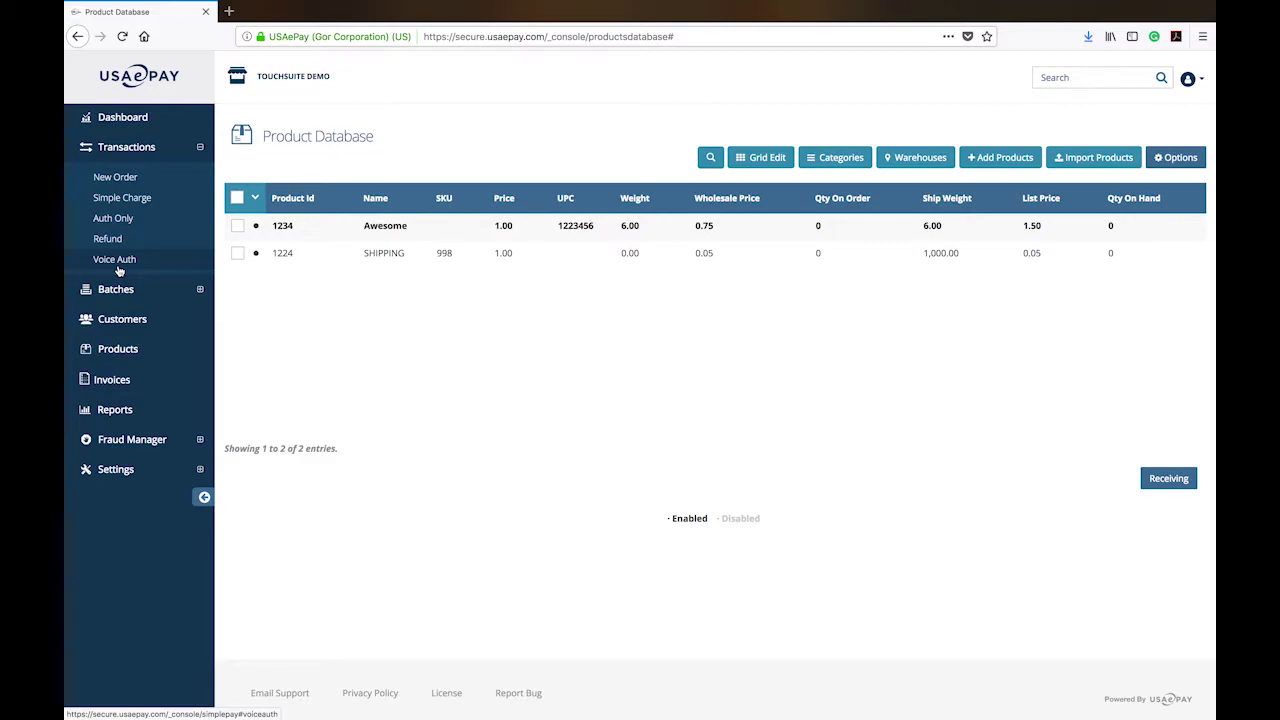
Open the Voice Auth form from the Transactions menu.
click(118, 268)
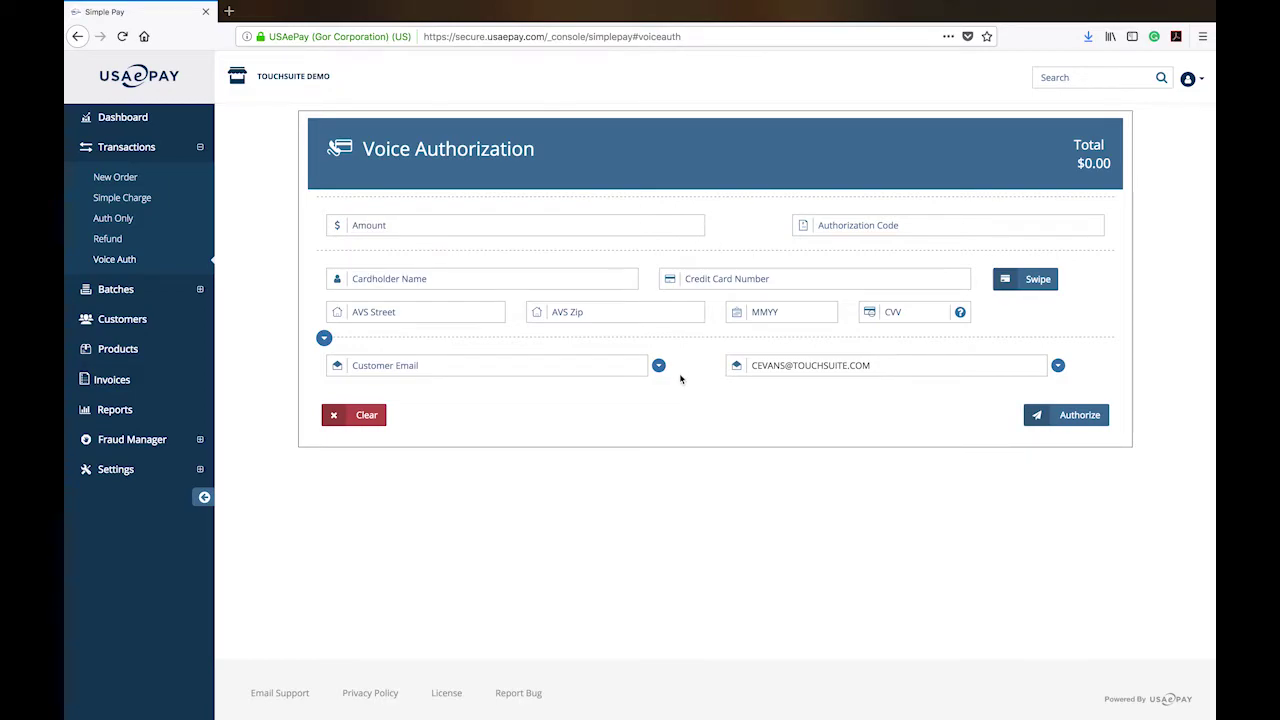
Go to Refund and start a blank Open Refund in Manual entry mode.
click(127, 245)
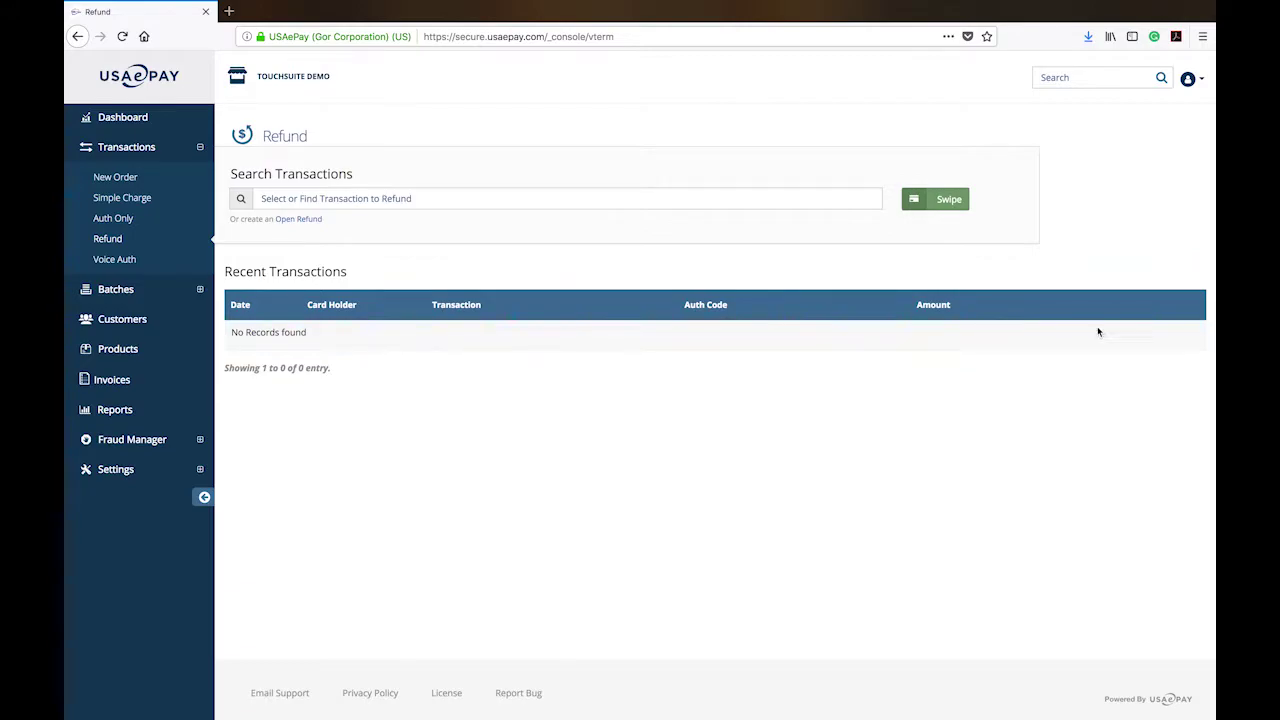
click(297, 219)
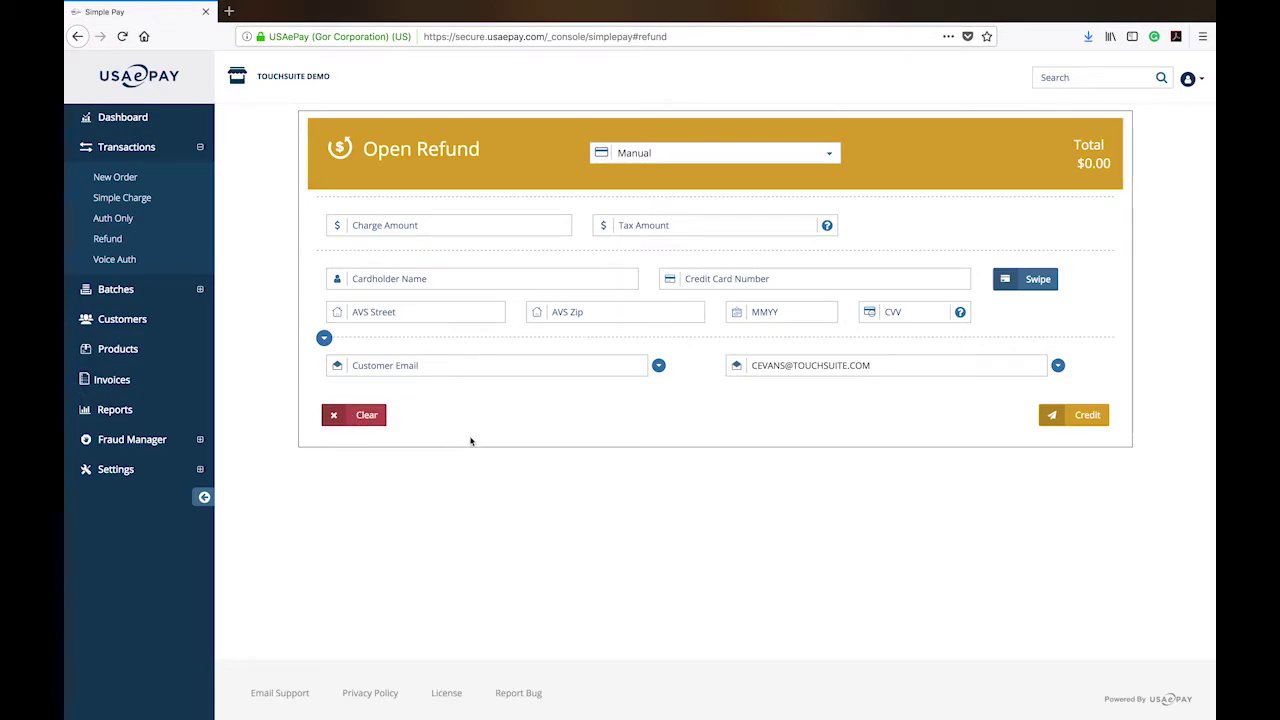
Switch to the Auth Only transaction form.
click(128, 227)
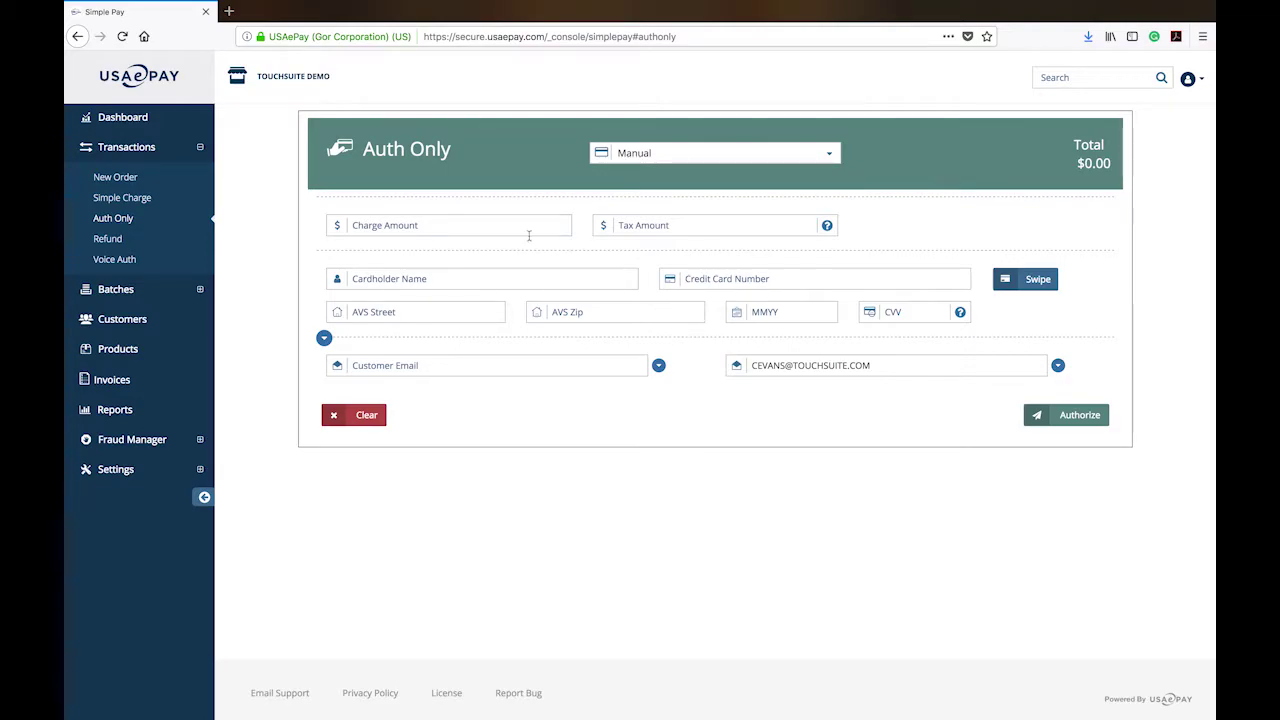
Switch to the Simple Charge transaction form.
click(124, 199)
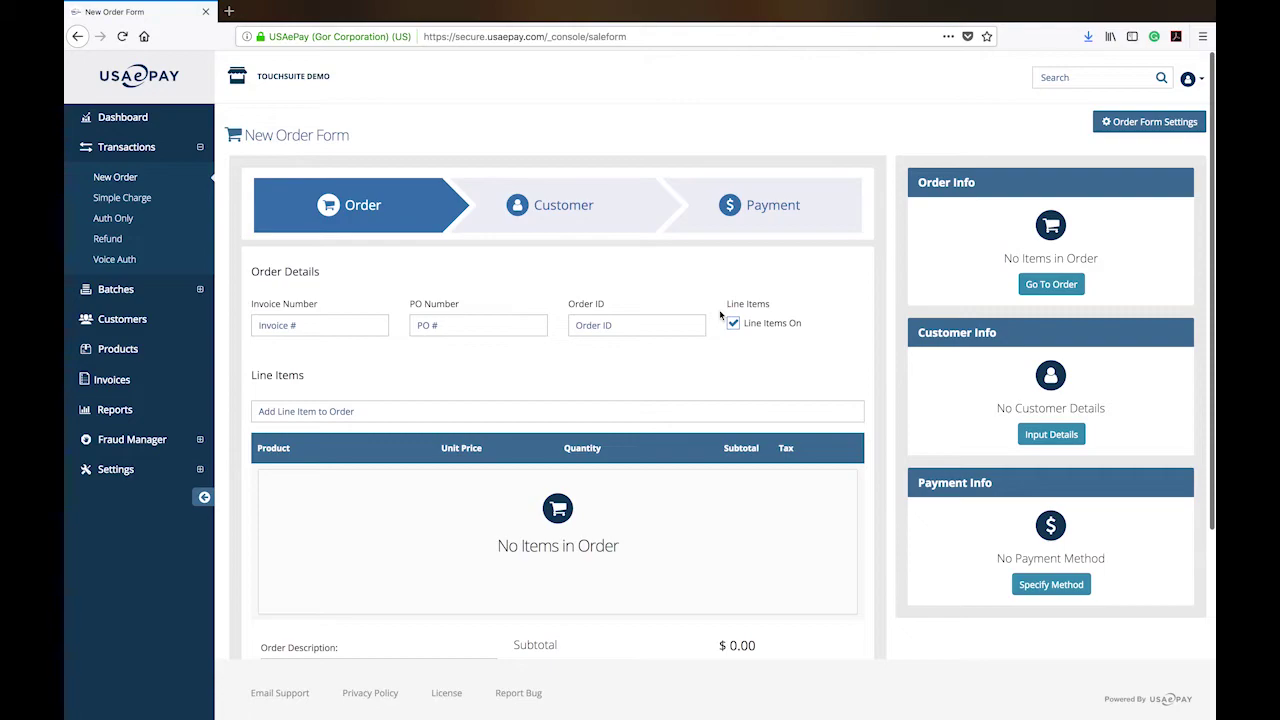
Open Order Form Settings and browse the Line Items, Tax and Payment tabs.
scroll(1183, 377, down, 5)
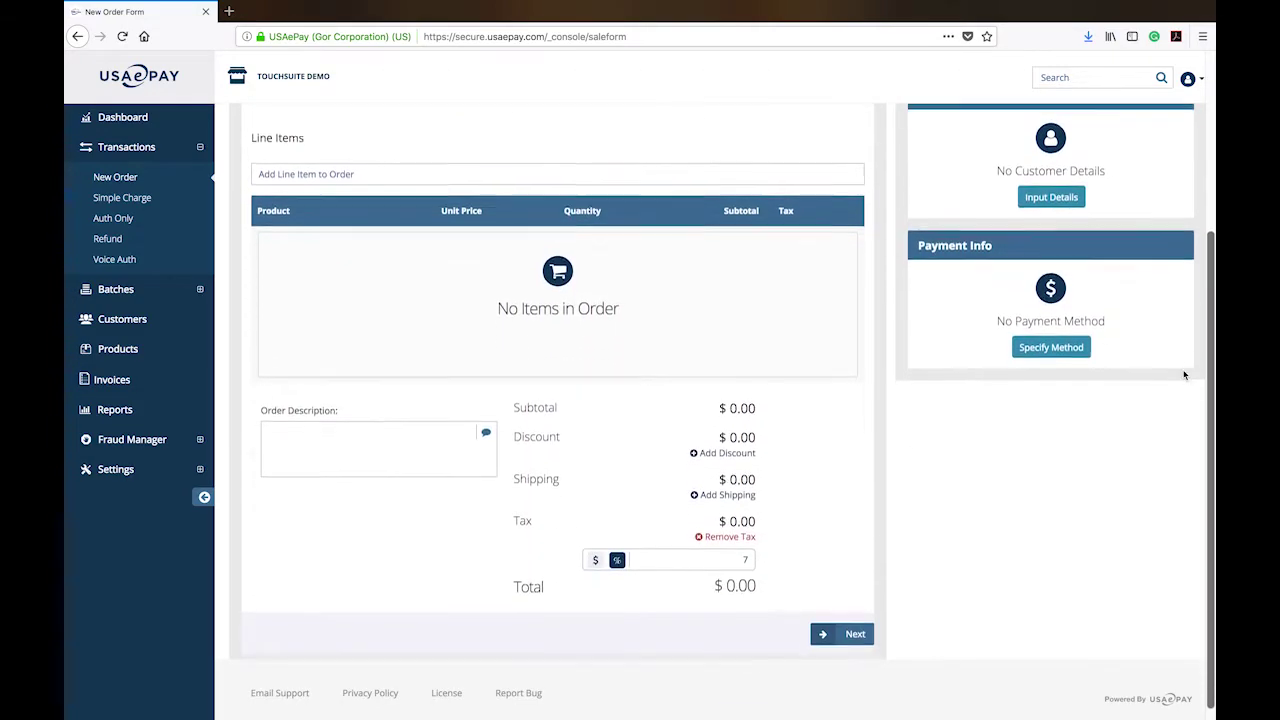
scroll(1183, 377, up, 5)
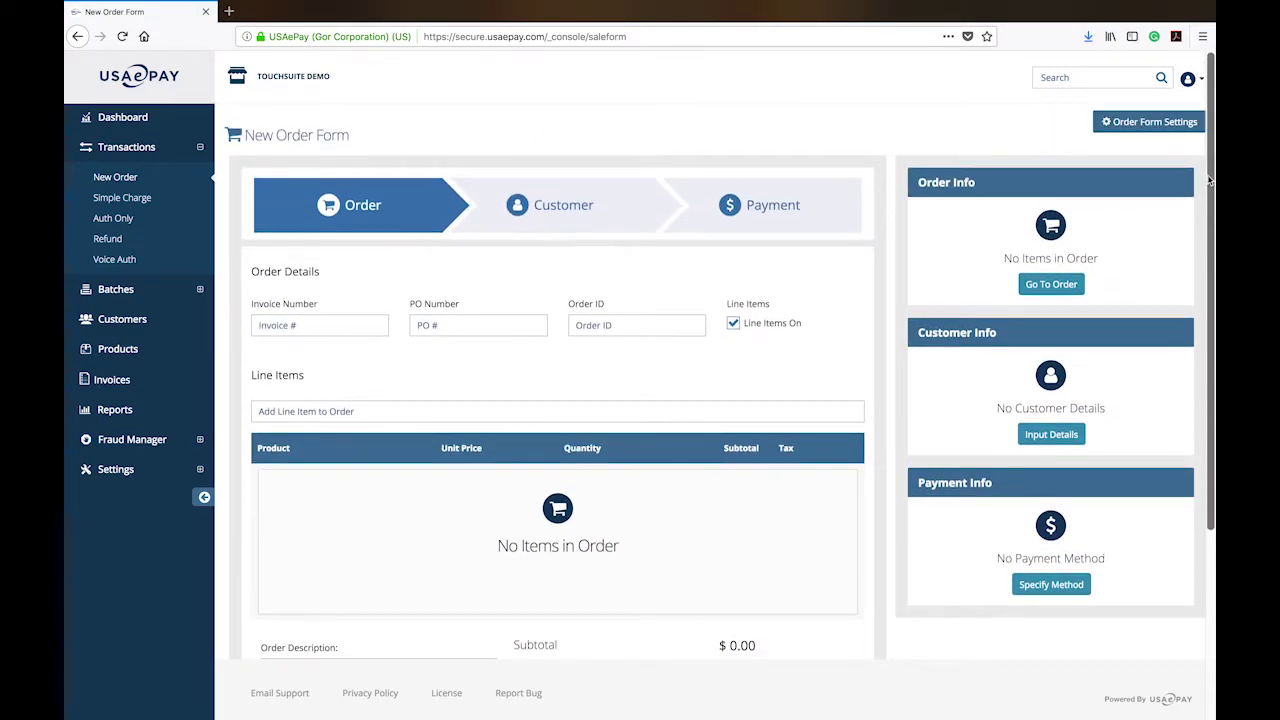
click(1160, 124)
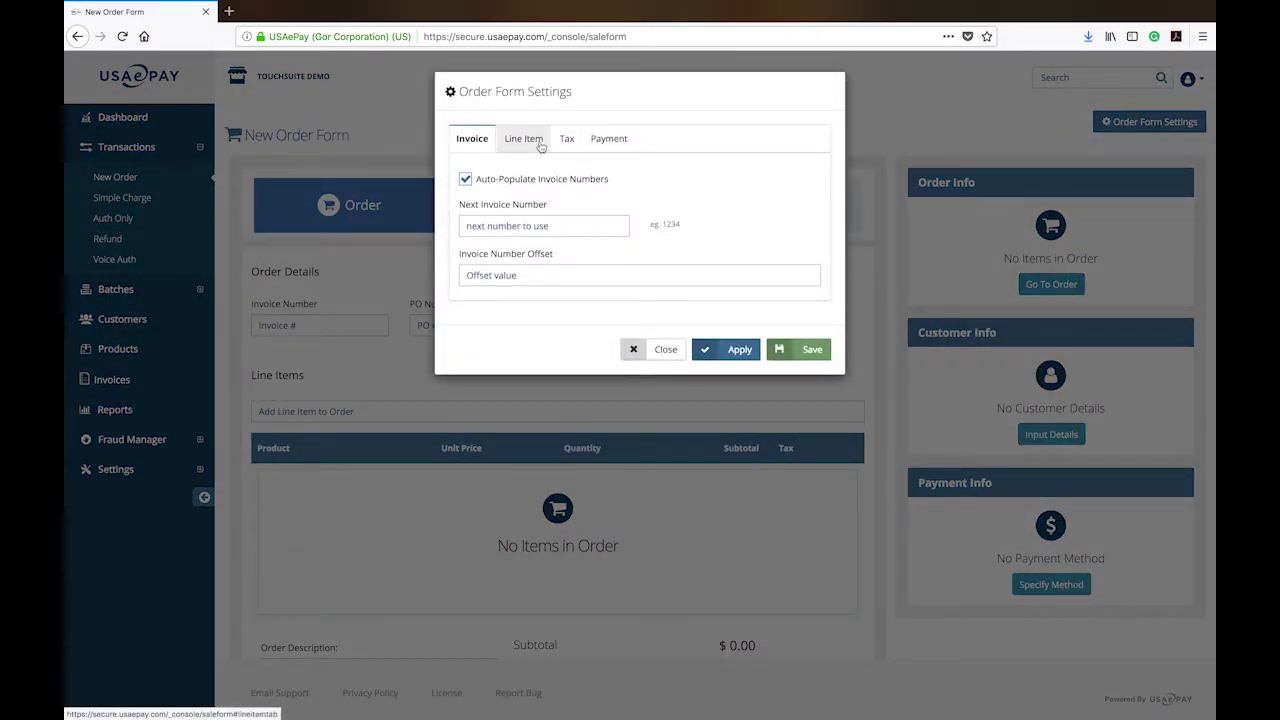
click(540, 145)
click(566, 139)
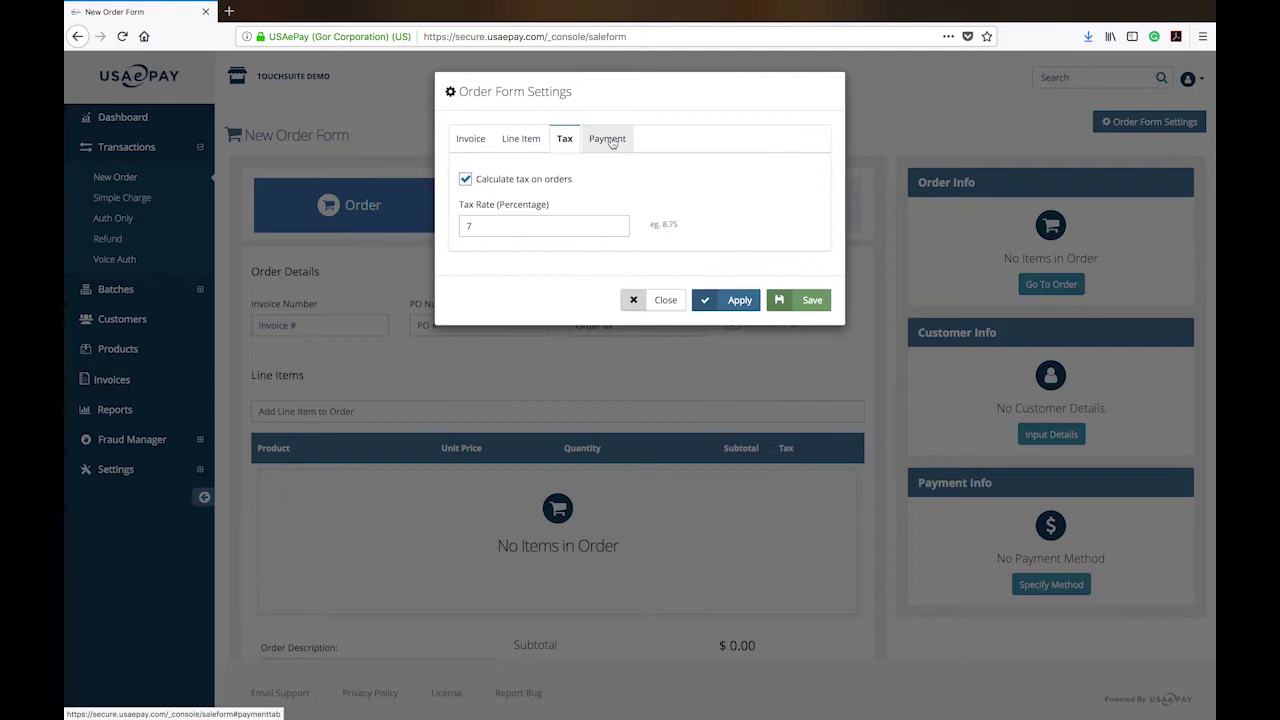
click(609, 140)
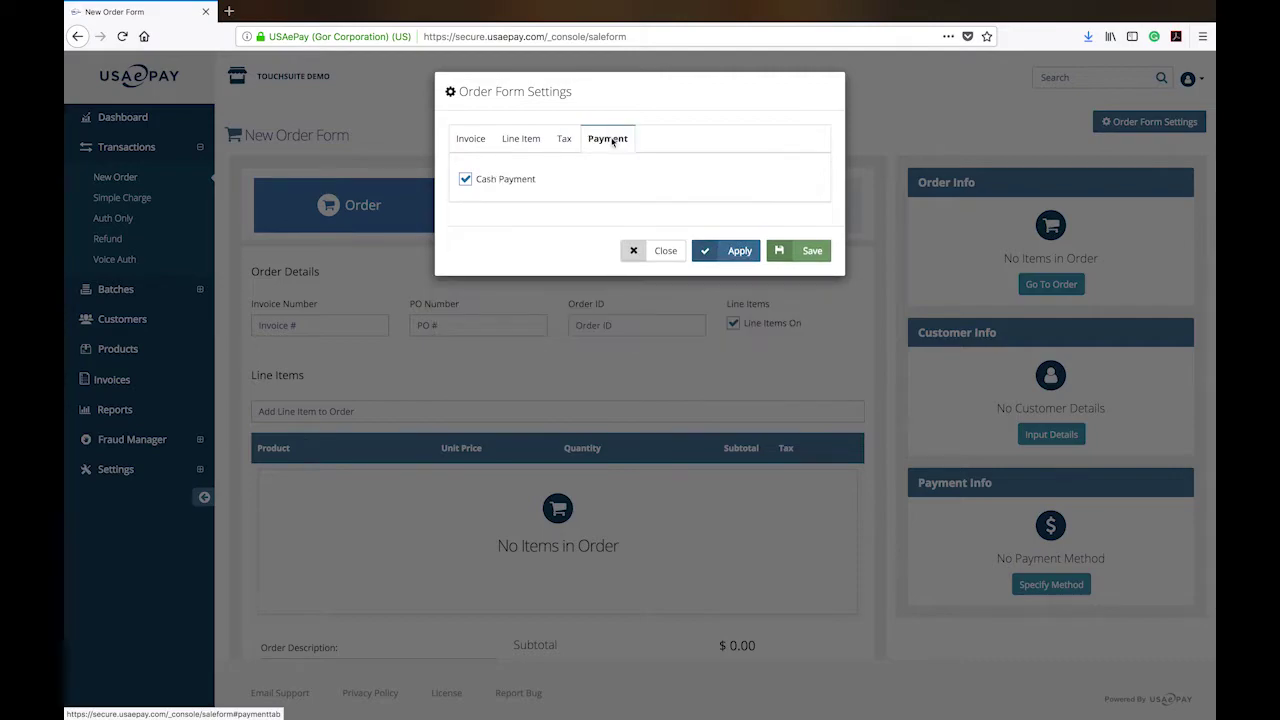
Set the next invoice number to 3456 in the invoice numbering settings.
click(488, 146)
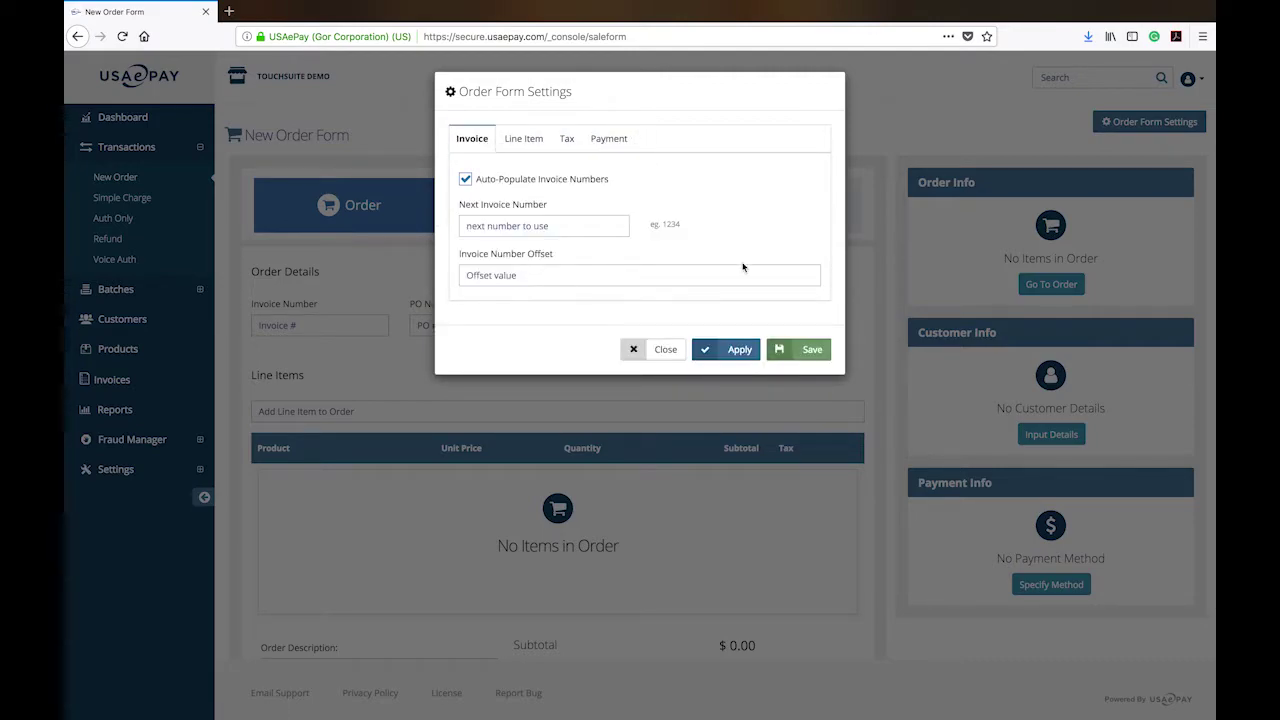
click(524, 226)
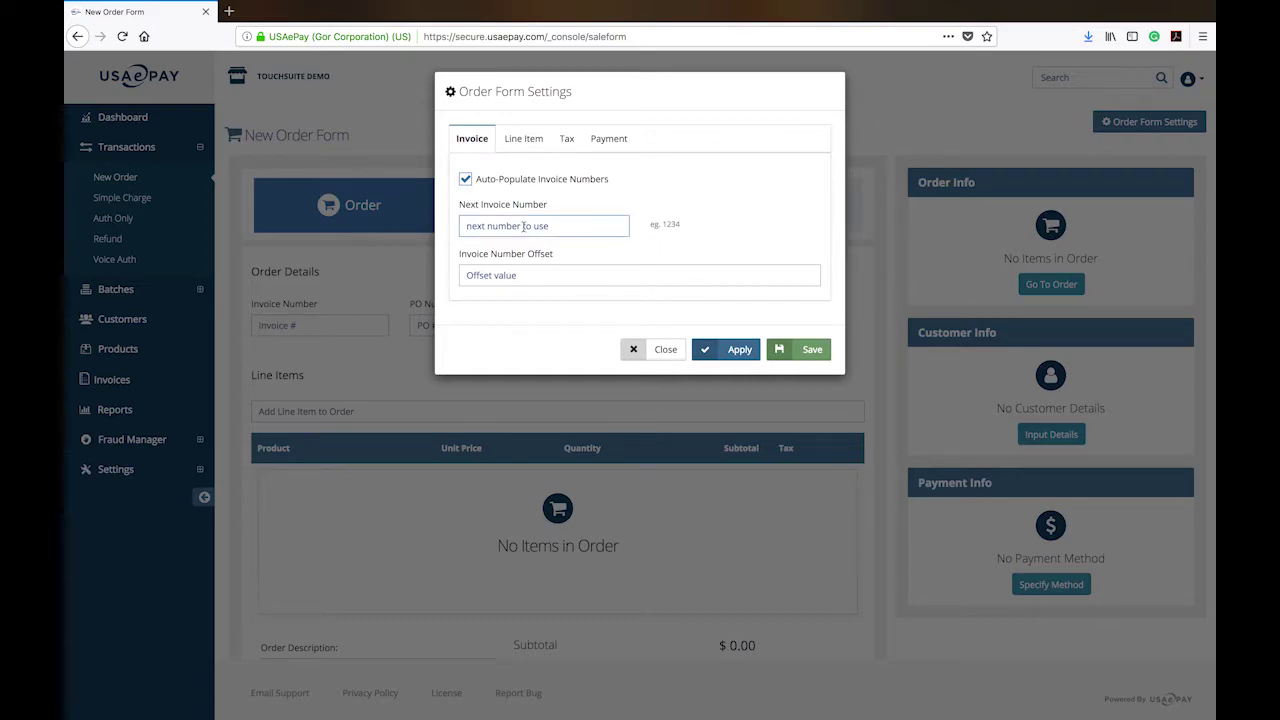
text(3456)
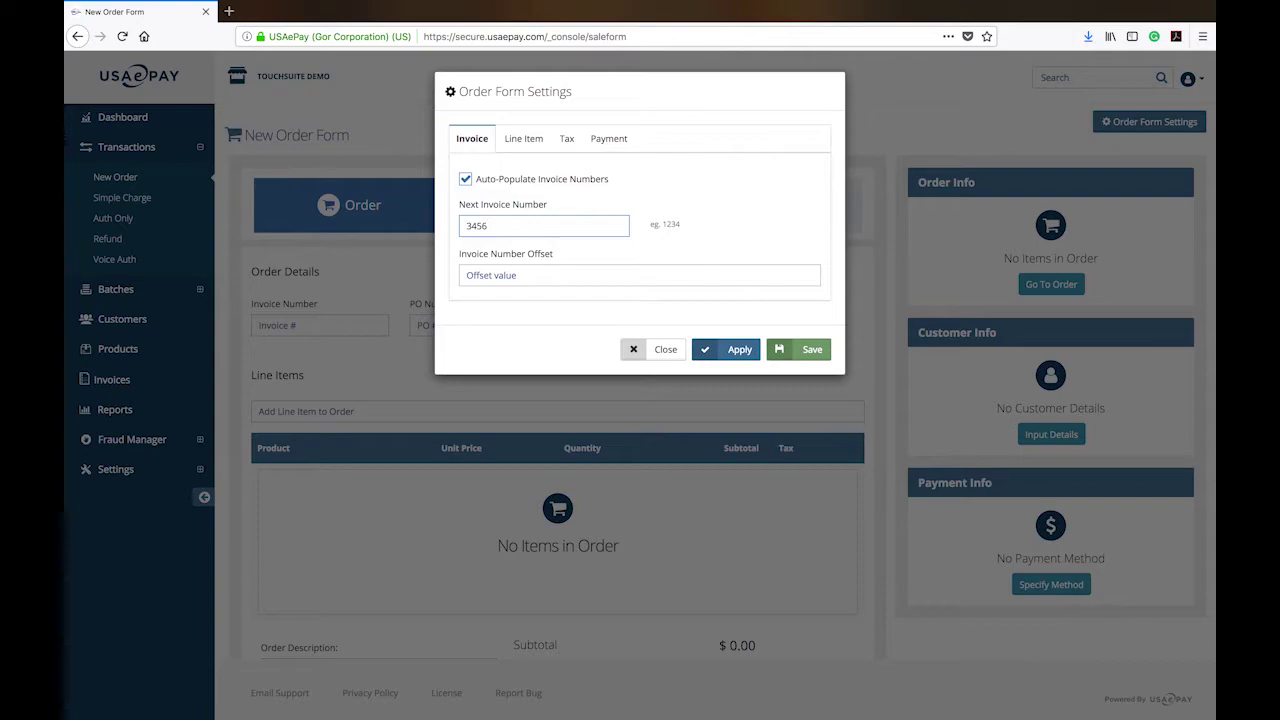
click(754, 272)
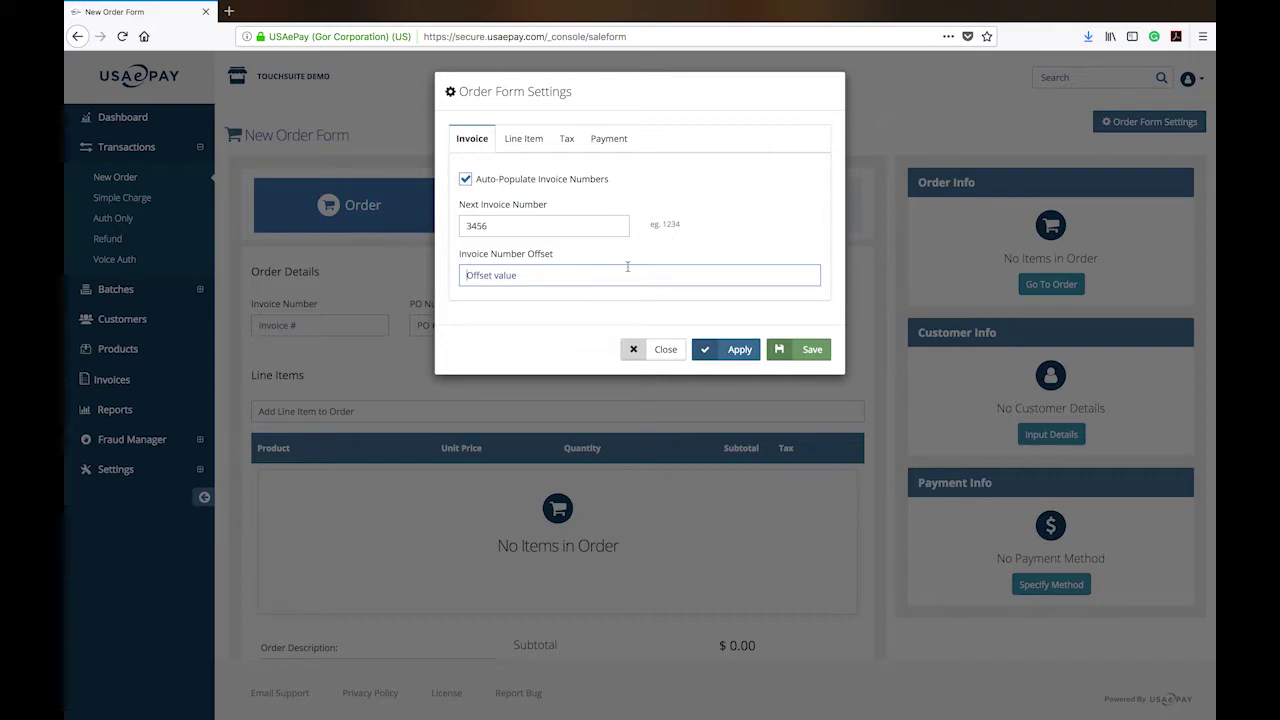
Review line item columns, tax rate and Cash Payment, then apply and close the settings.
click(532, 138)
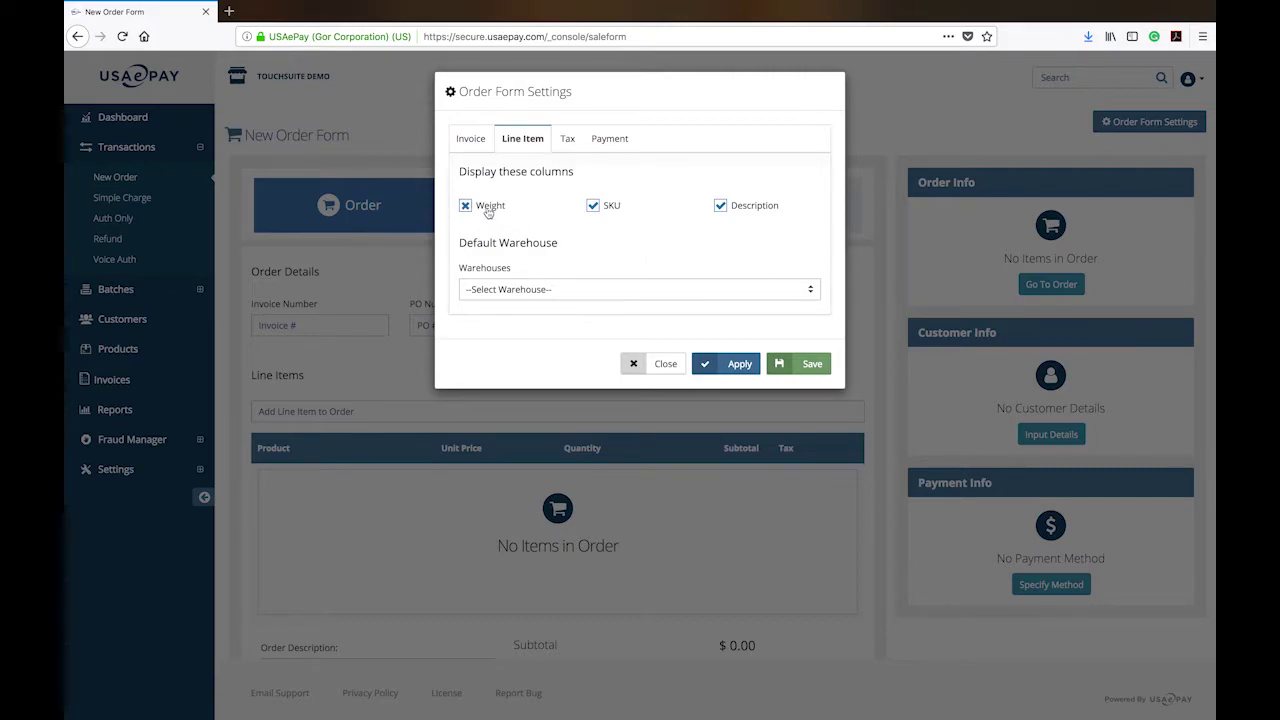
click(566, 139)
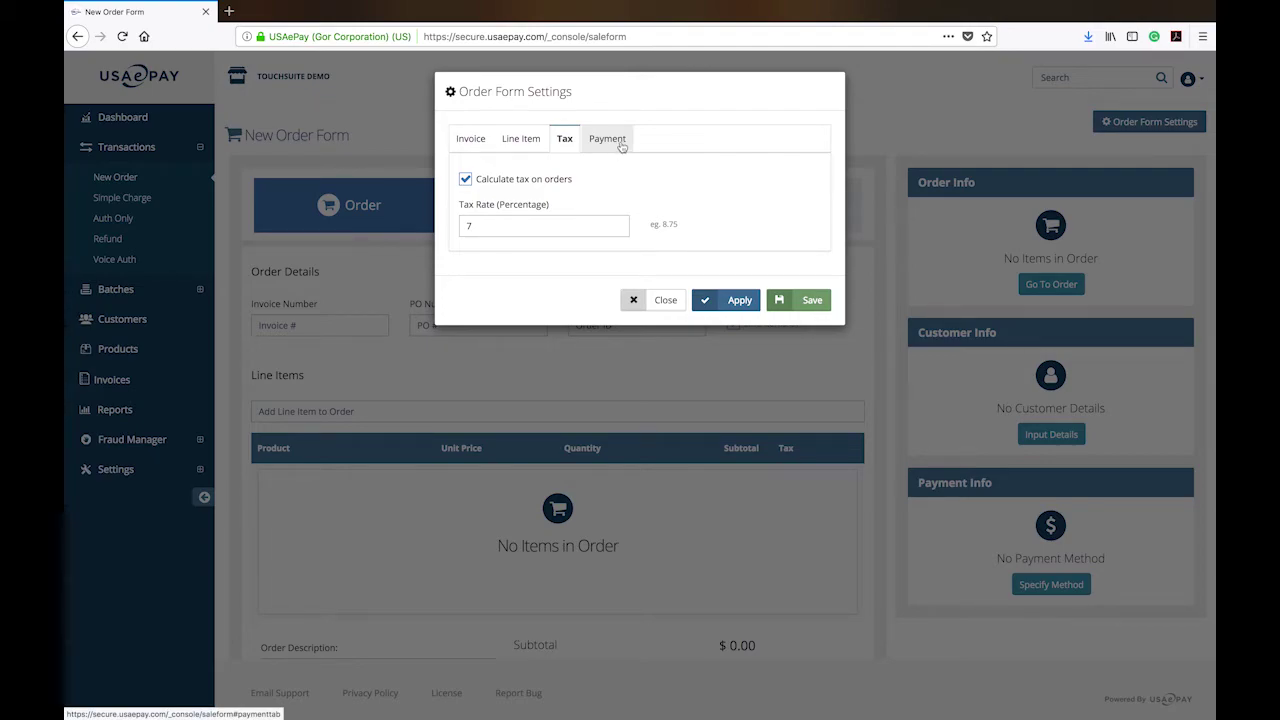
click(621, 146)
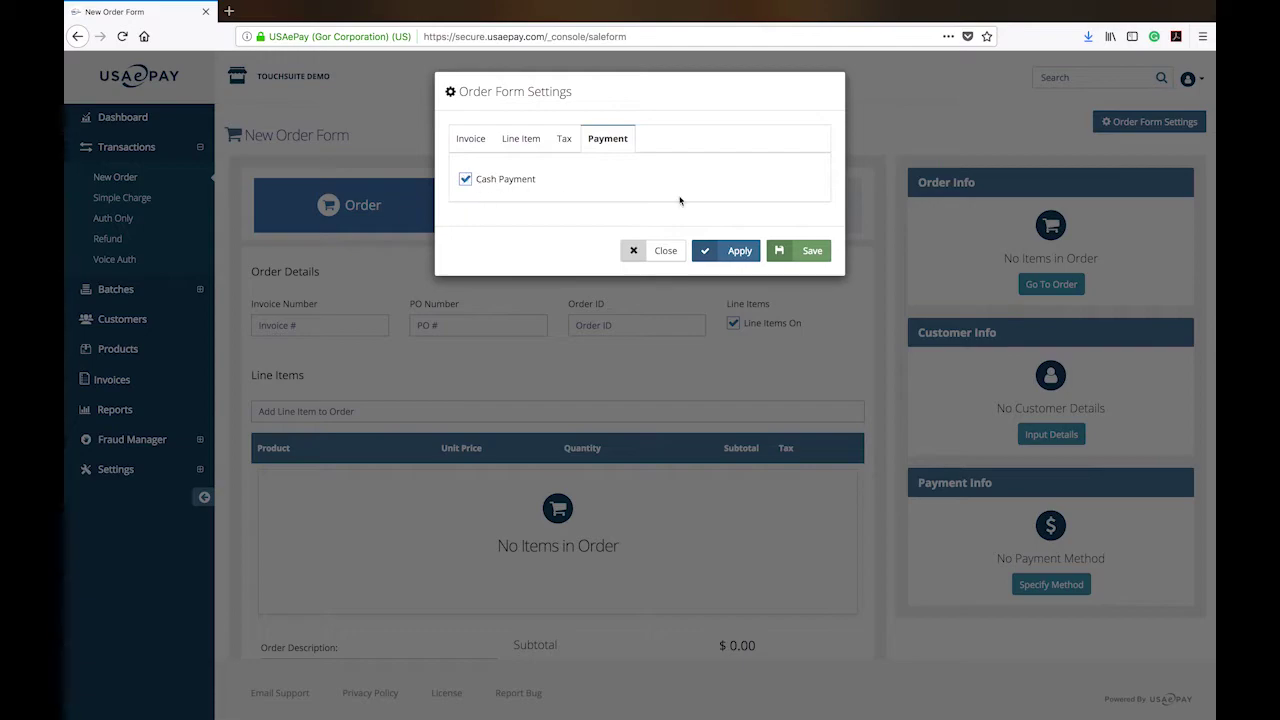
click(739, 252)
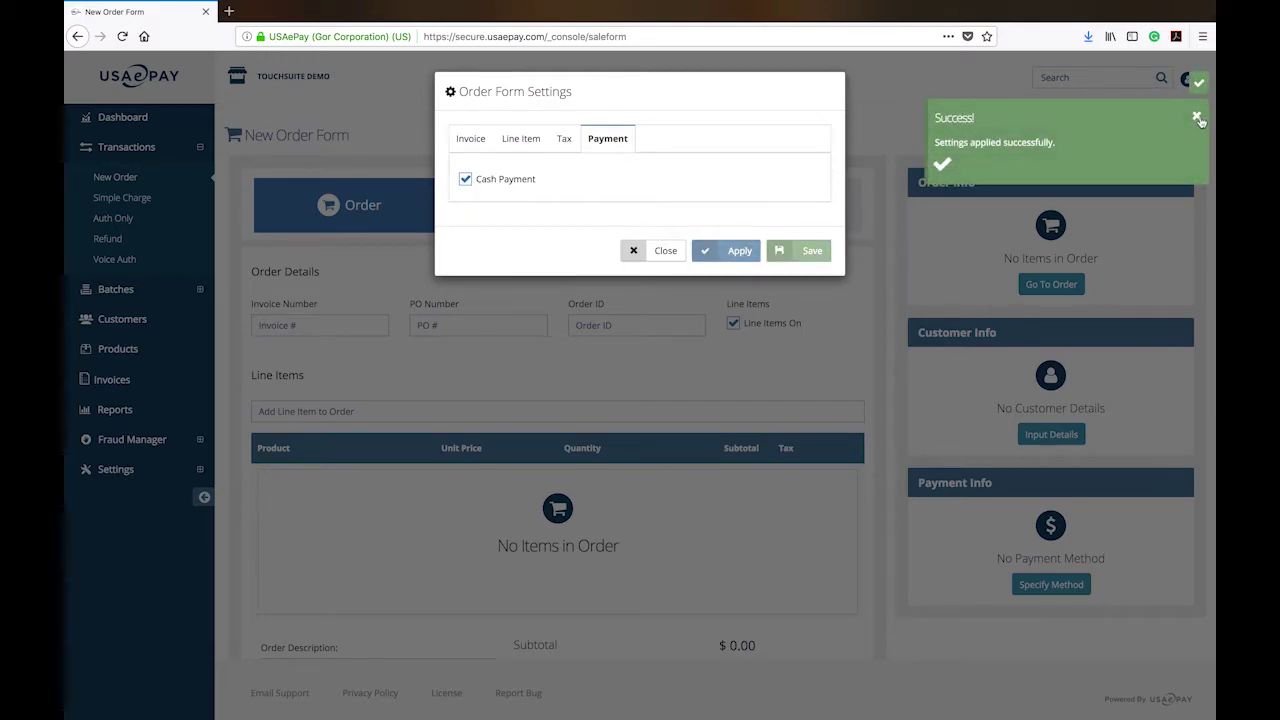
click(667, 251)
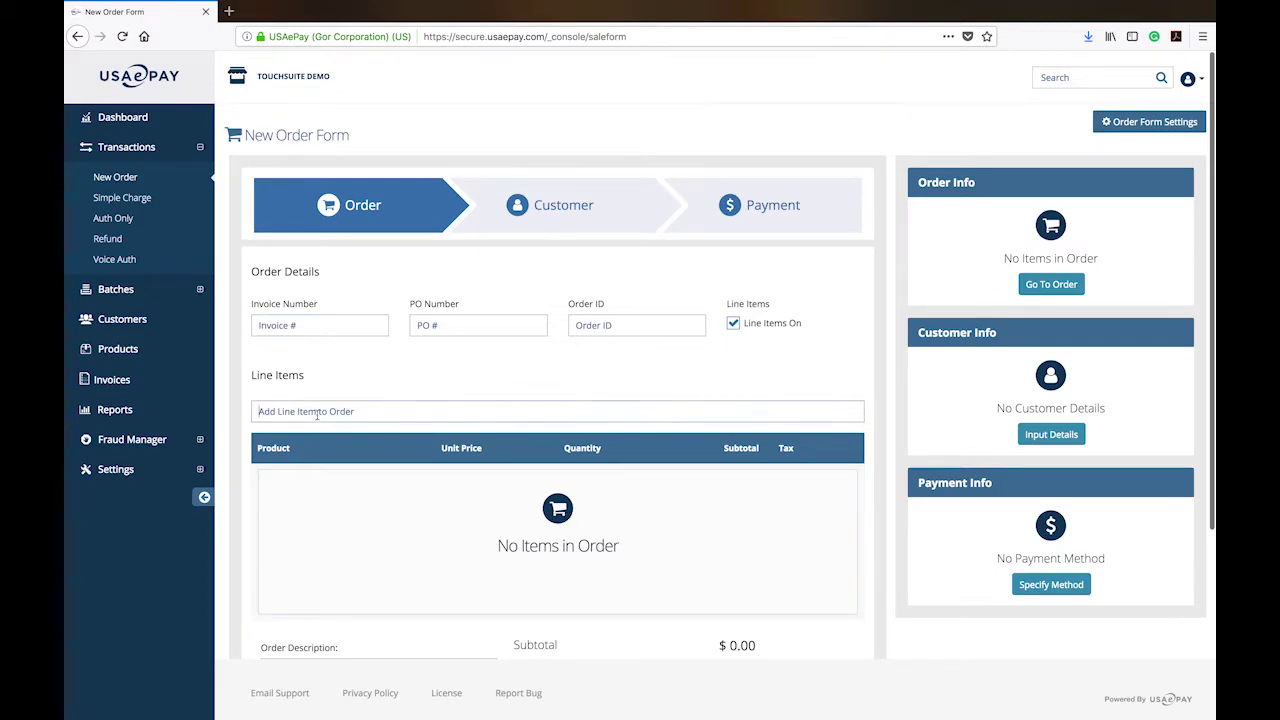
Try 'cho' and 'a' in the line item search, clear it, and go to Products.
text(cho)
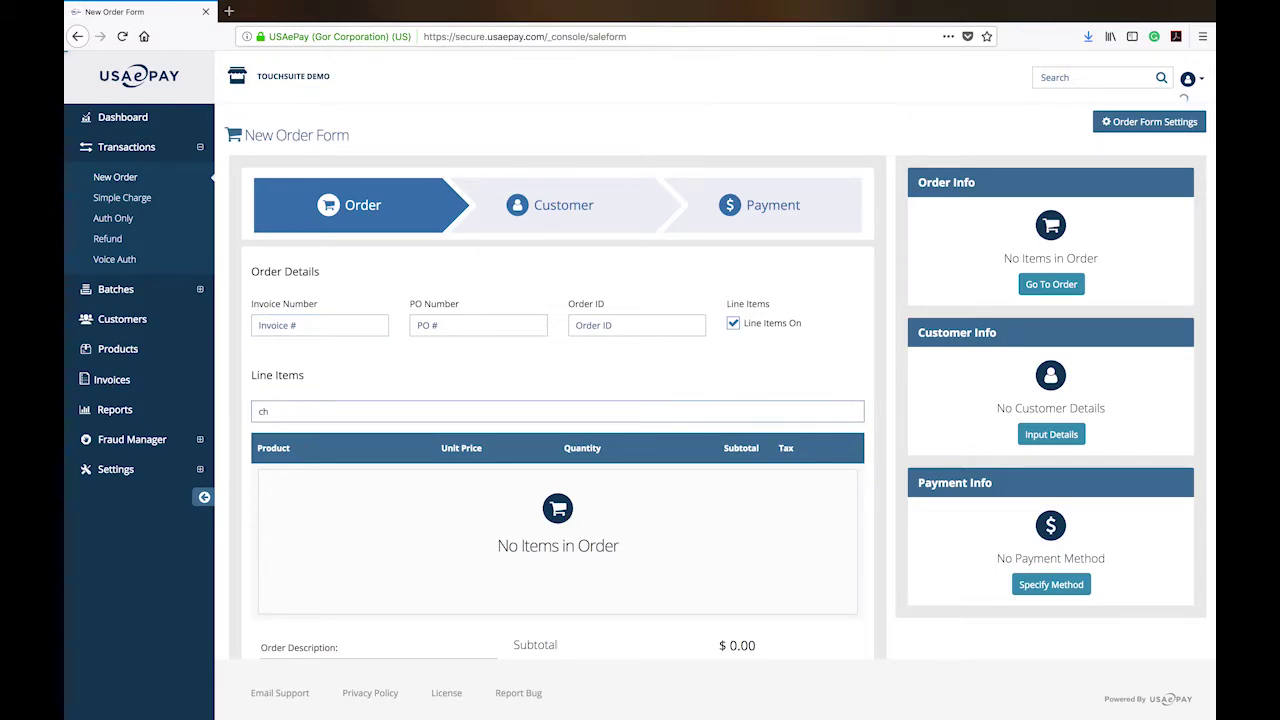
key(BackSpace)
key(BackSpace)
key(BackSpace)
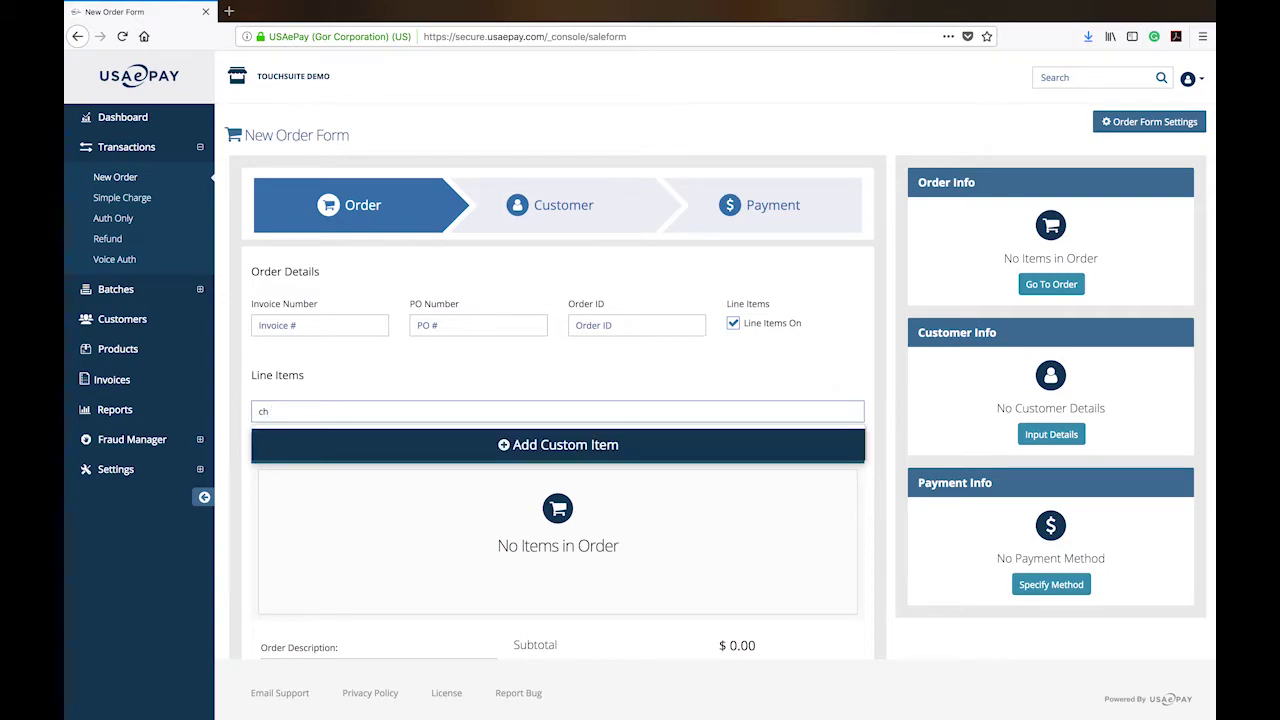
text(a)
key(BackSpace)
key(BackSpace)
key(BackSpace)
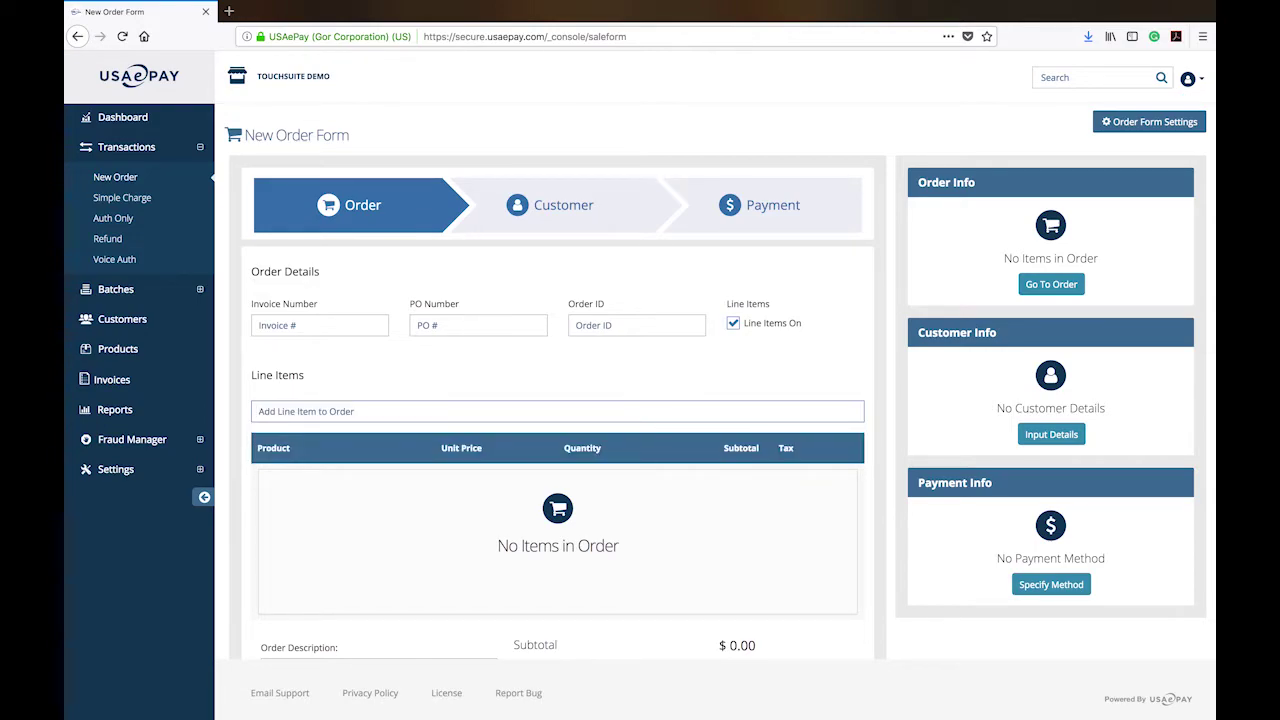
click(160, 349)
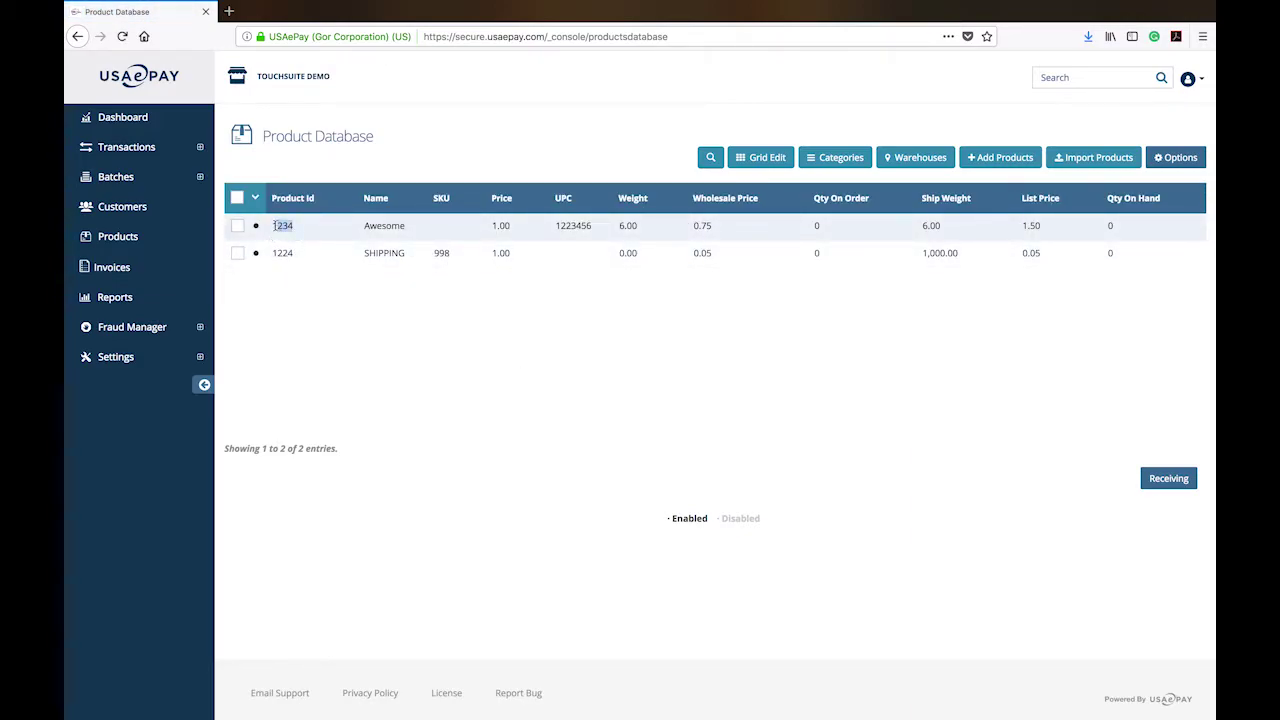
Open and close the Awesome product unchanged, then start a new order.
click(274, 228)
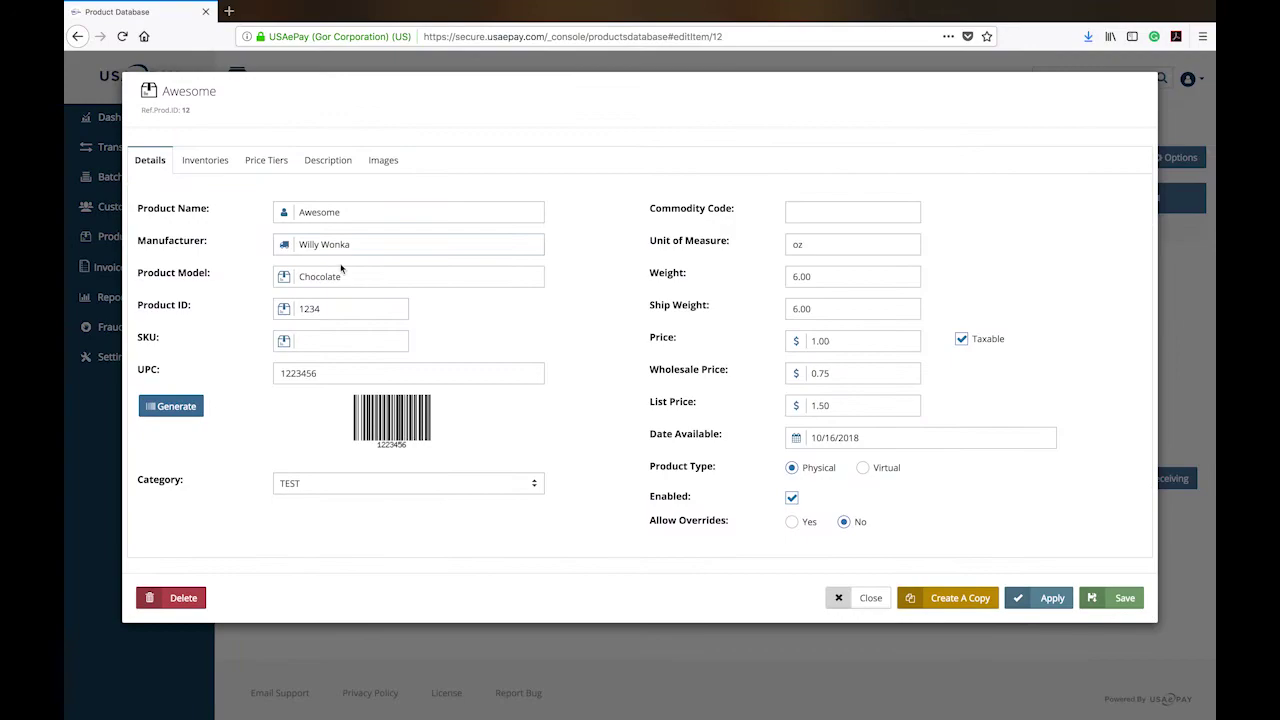
double_click(314, 313)
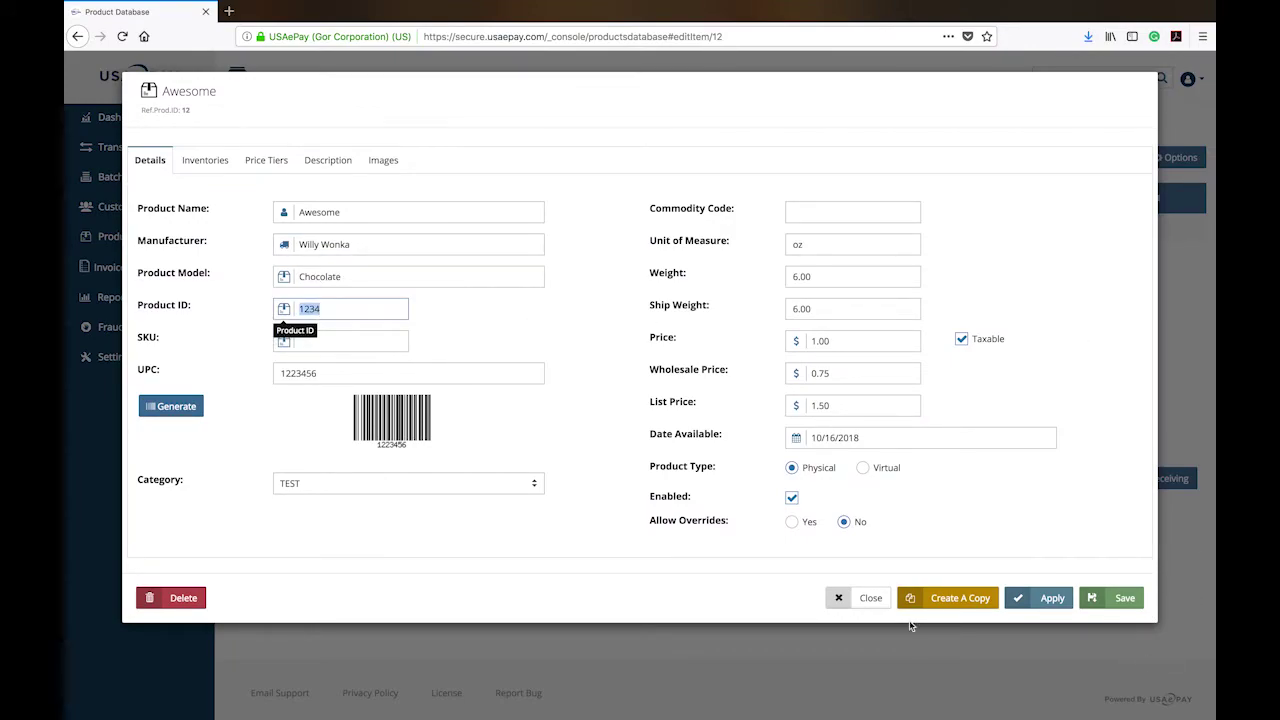
click(860, 604)
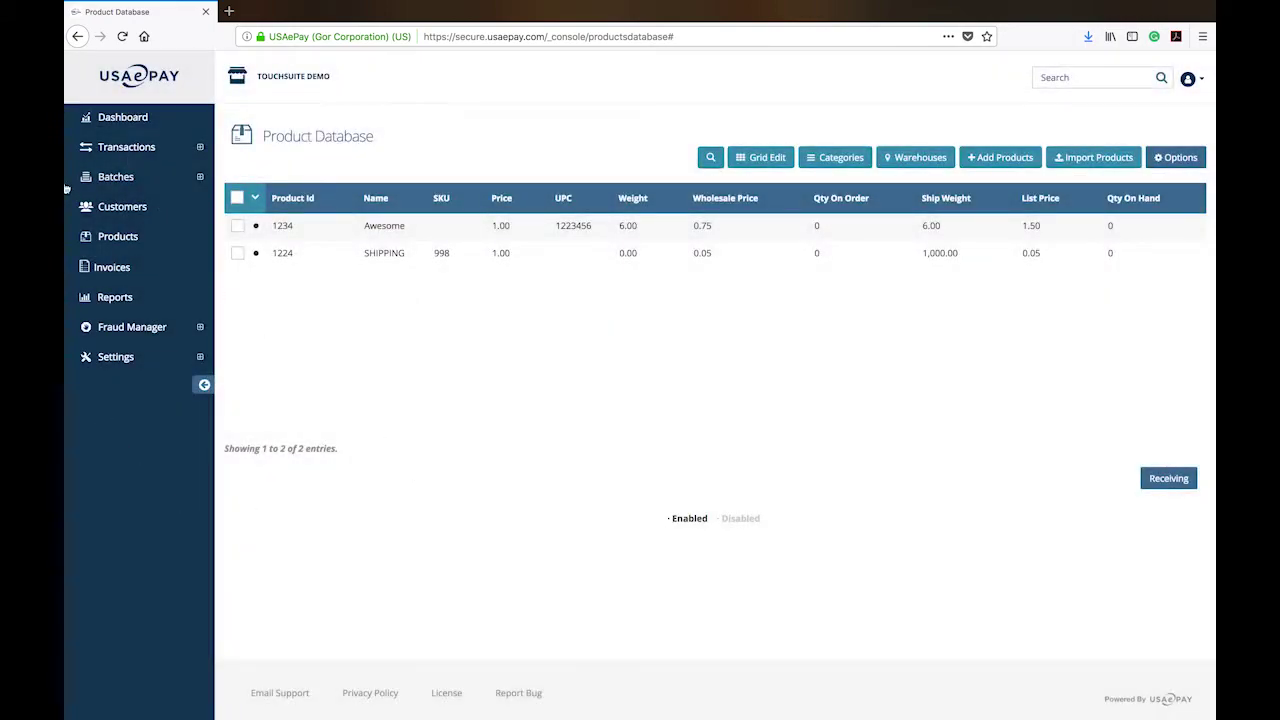
click(128, 147)
click(115, 177)
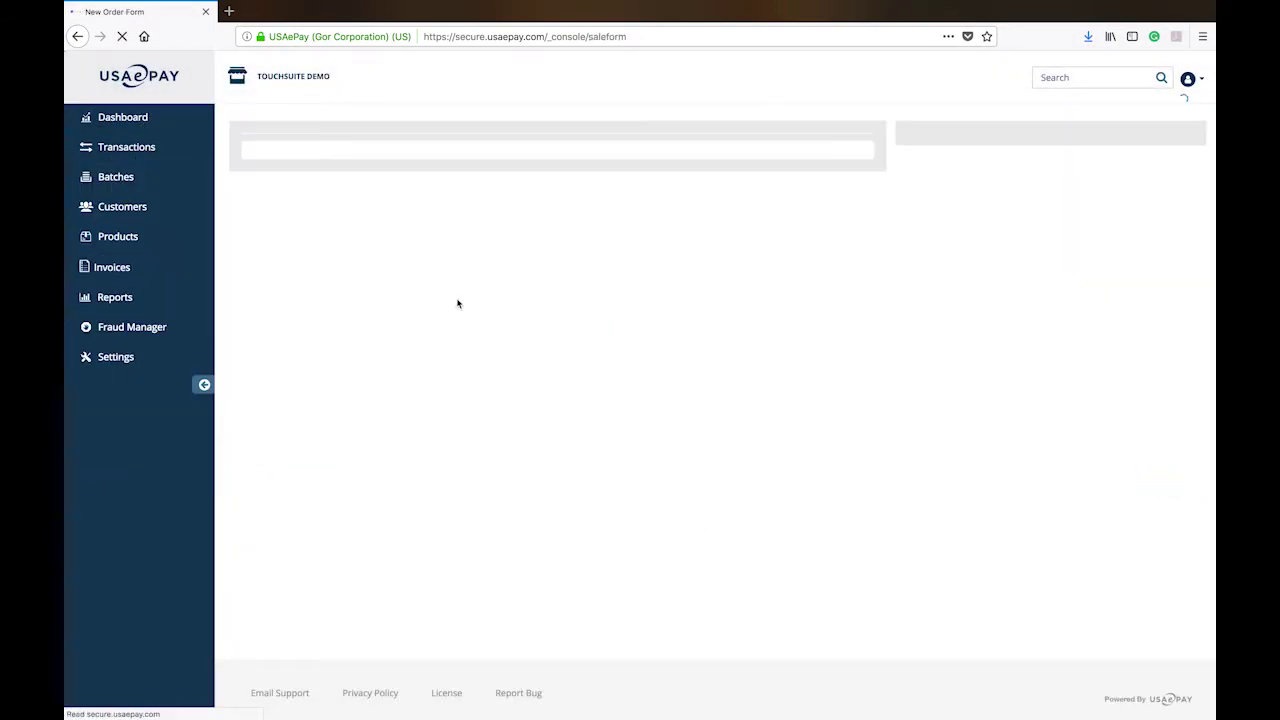
Search line items for '123', then clear the search field.
click(291, 419)
text(1234)
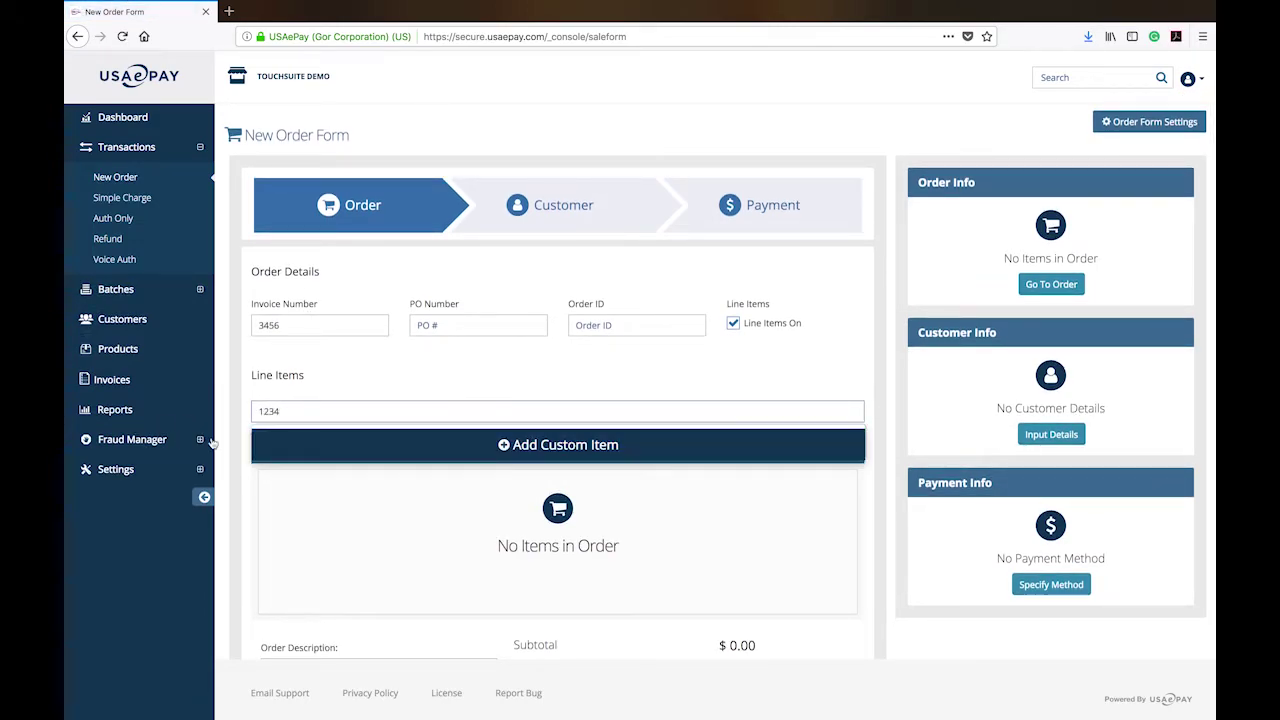
click(340, 430)
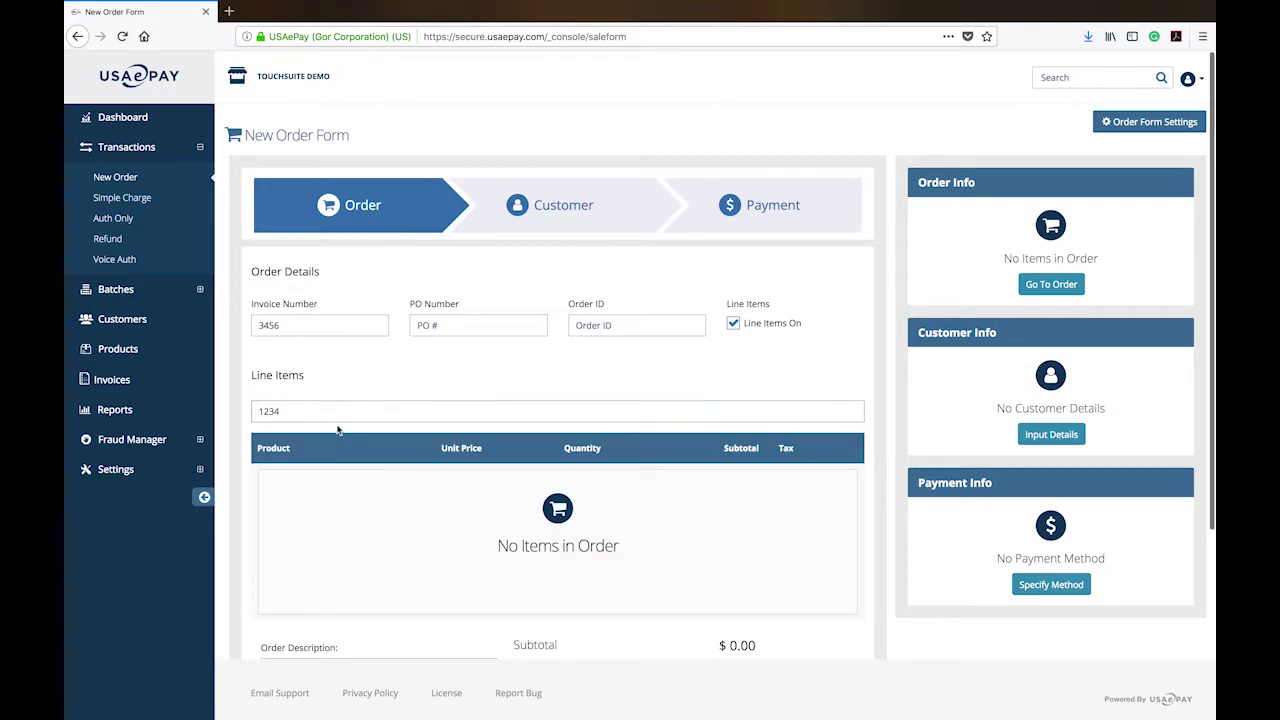
click(355, 406)
key(ctrl+a)
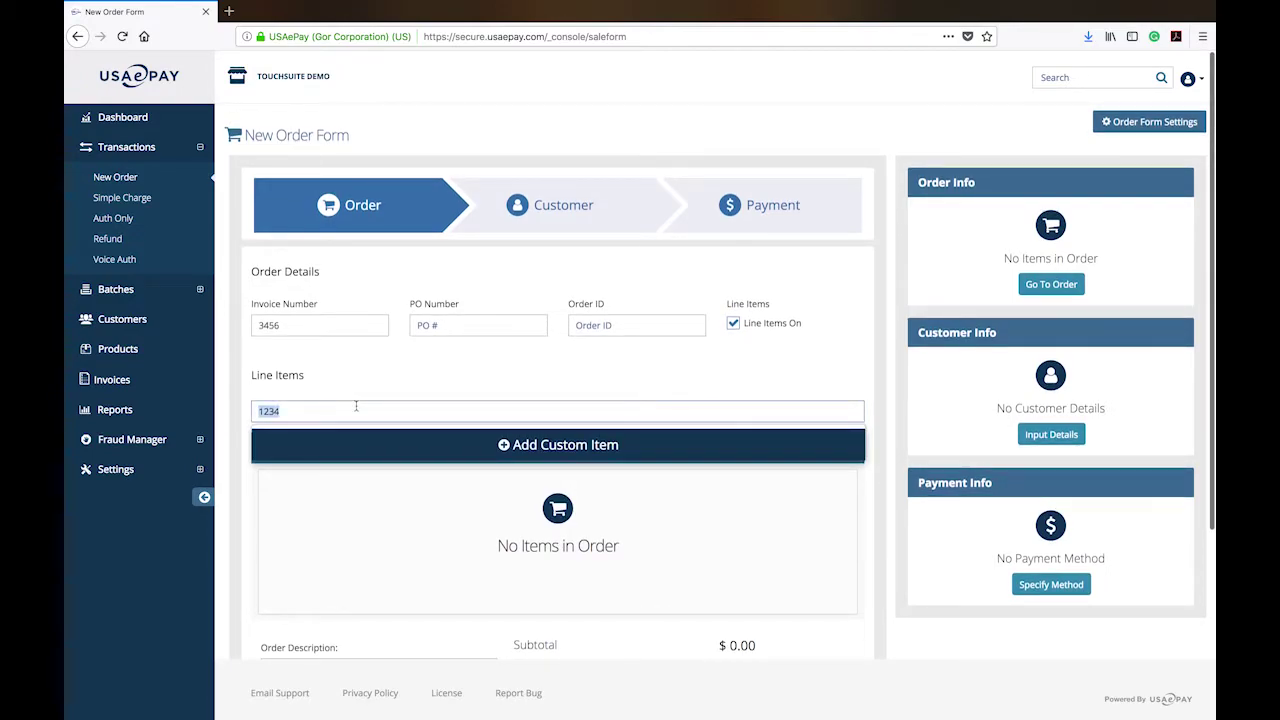
key(BackSpace)
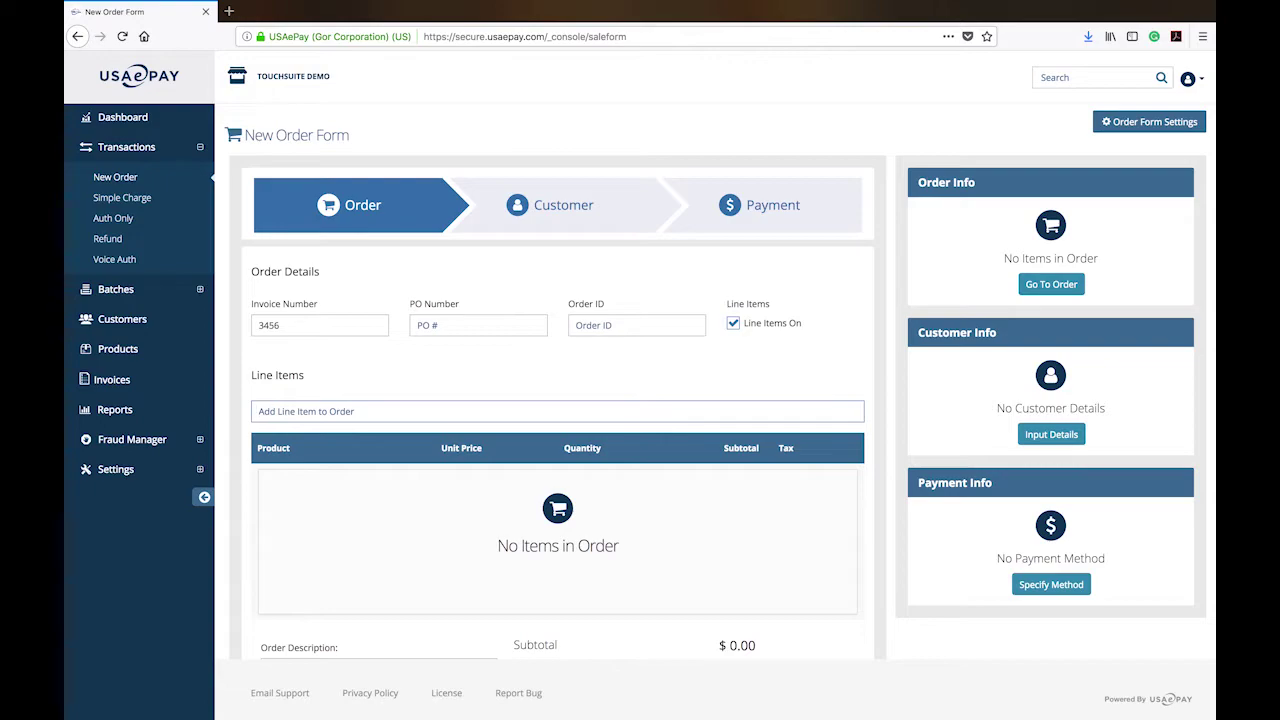
Try searching 'wi', 'whco' and 'ch', clear the field, and go to Products.
text(wi)
key(BackSpace)
key(BackSpace)
text(whco)
key(BackSpace)
key(BackSpace)
key(BackSpace)
key(BackSpace)
text(ch)
key(BackSpace)
key(BackSpace)
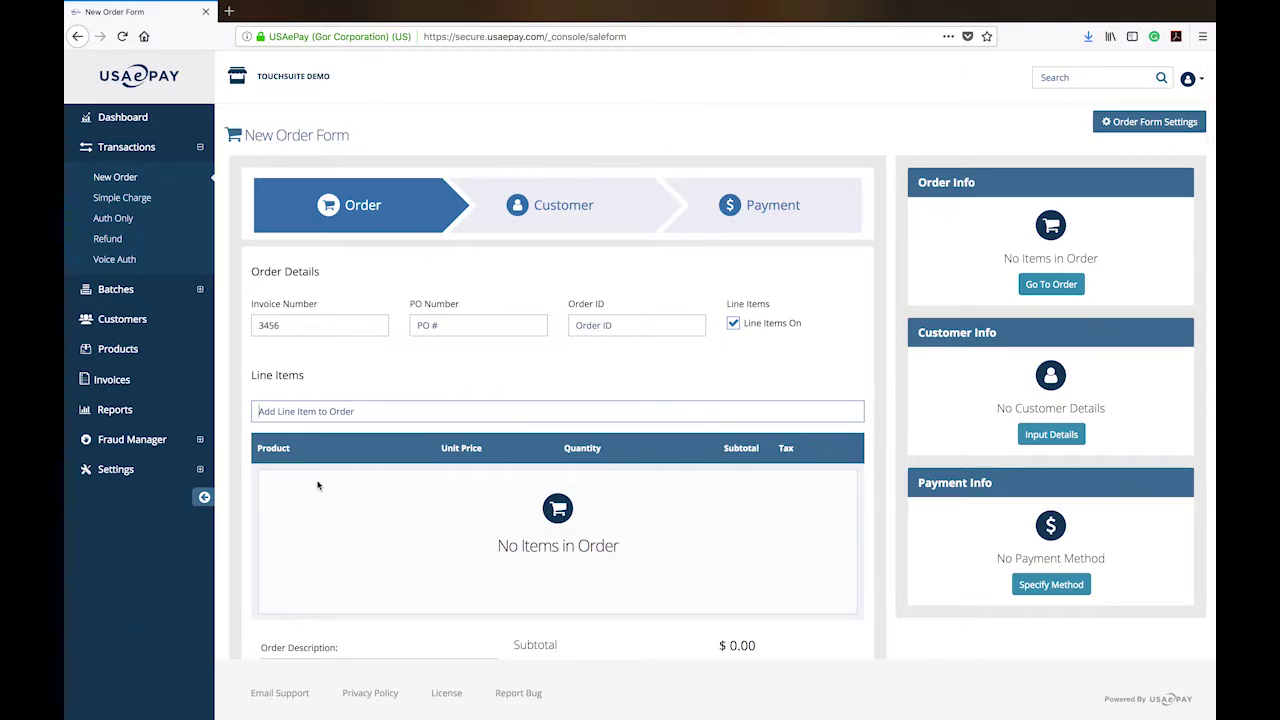
click(100, 349)
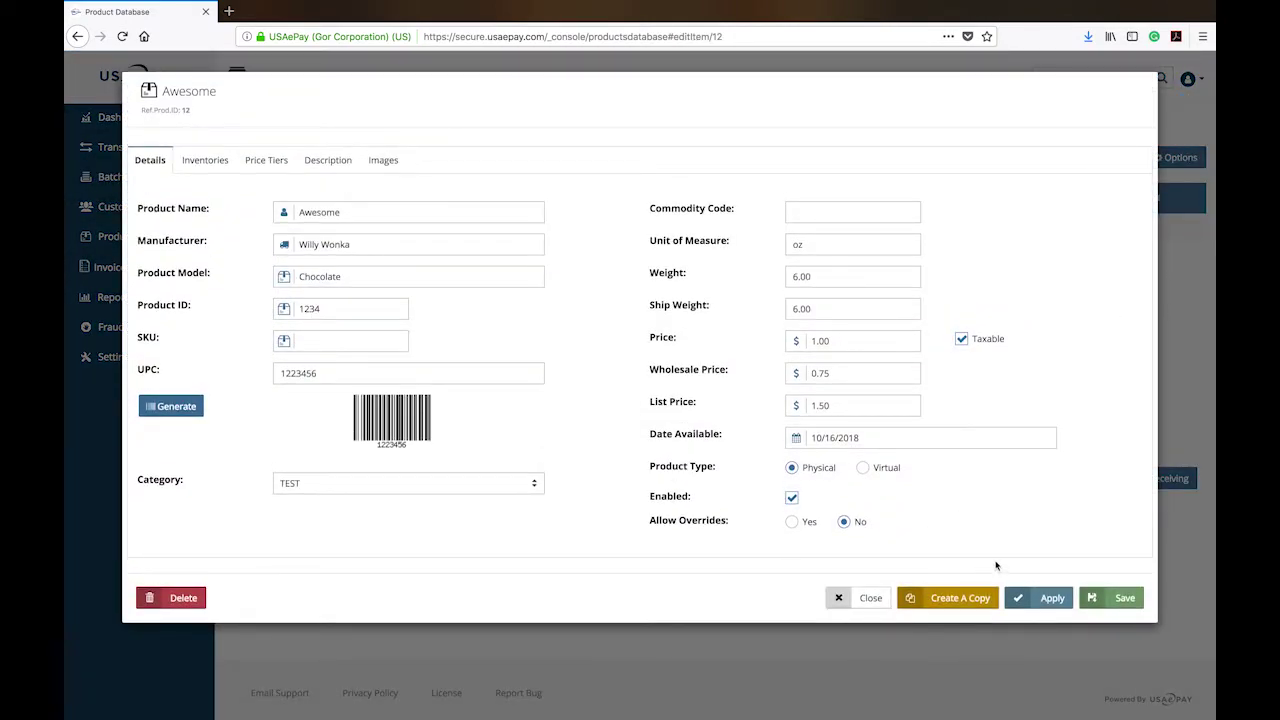
Give Awesome 100000 units on hand in the CORP warehouse, apply, and save the product.
click(204, 160)
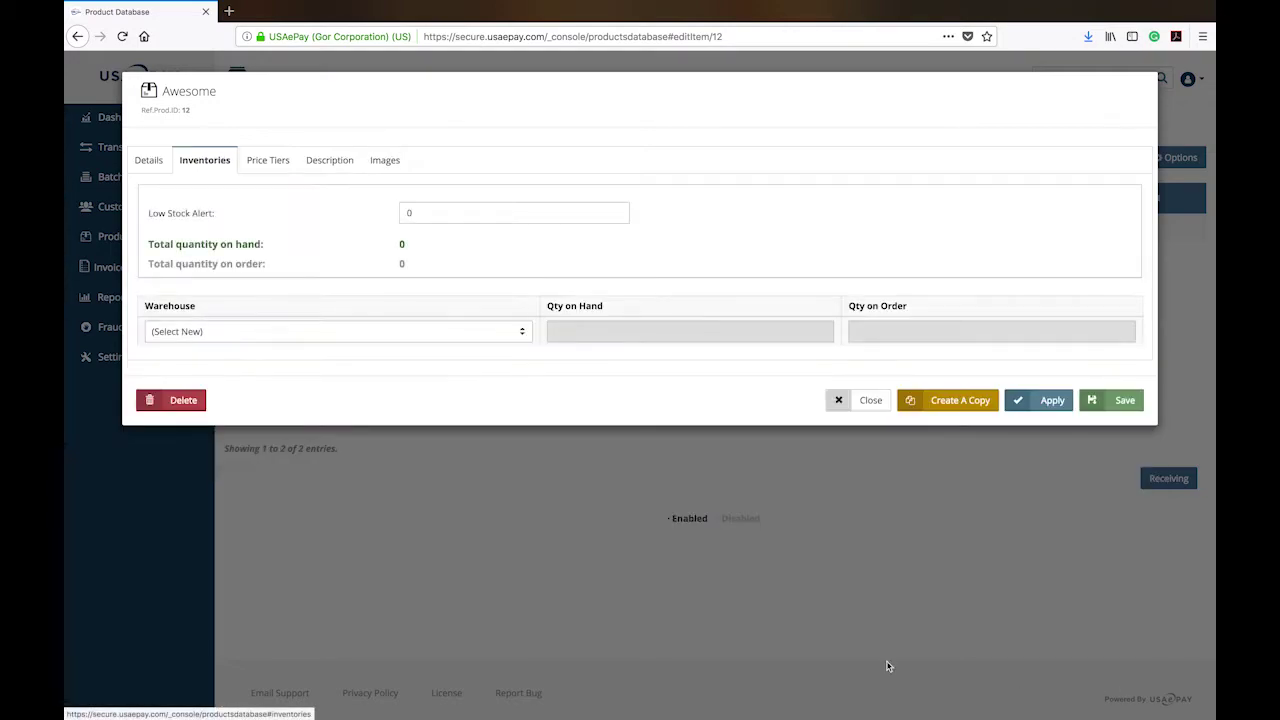
click(150, 159)
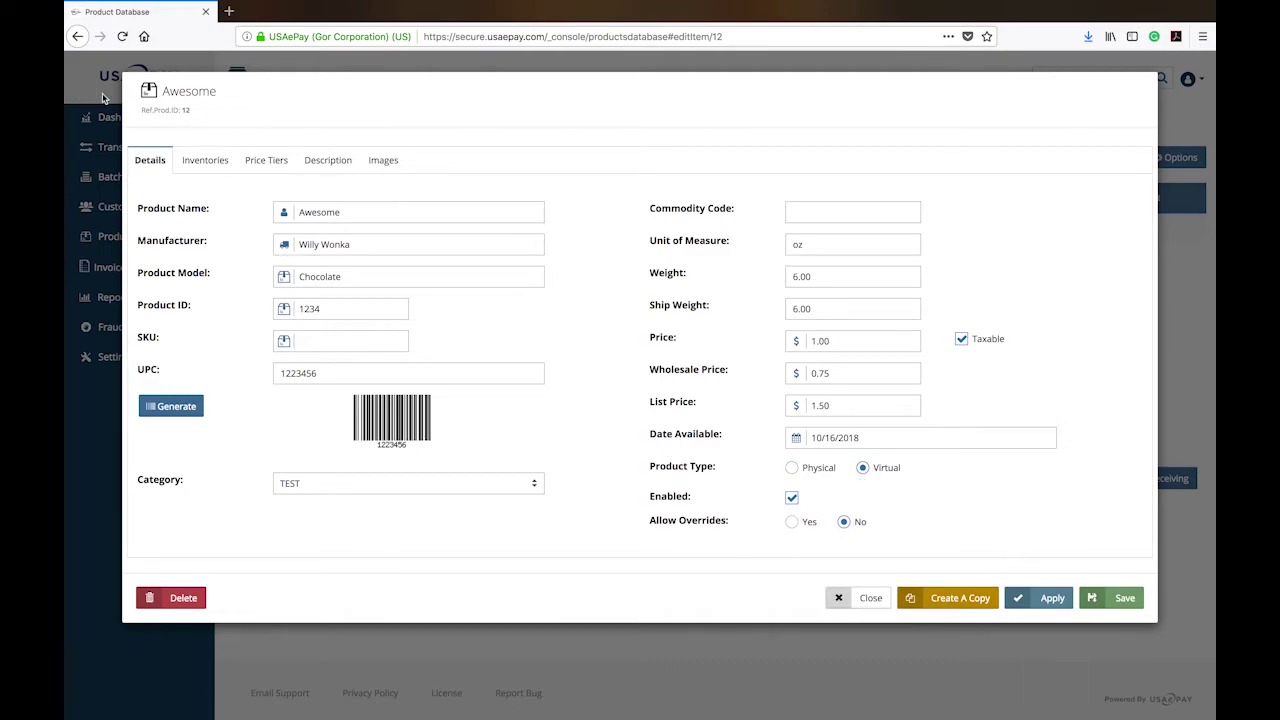
click(216, 163)
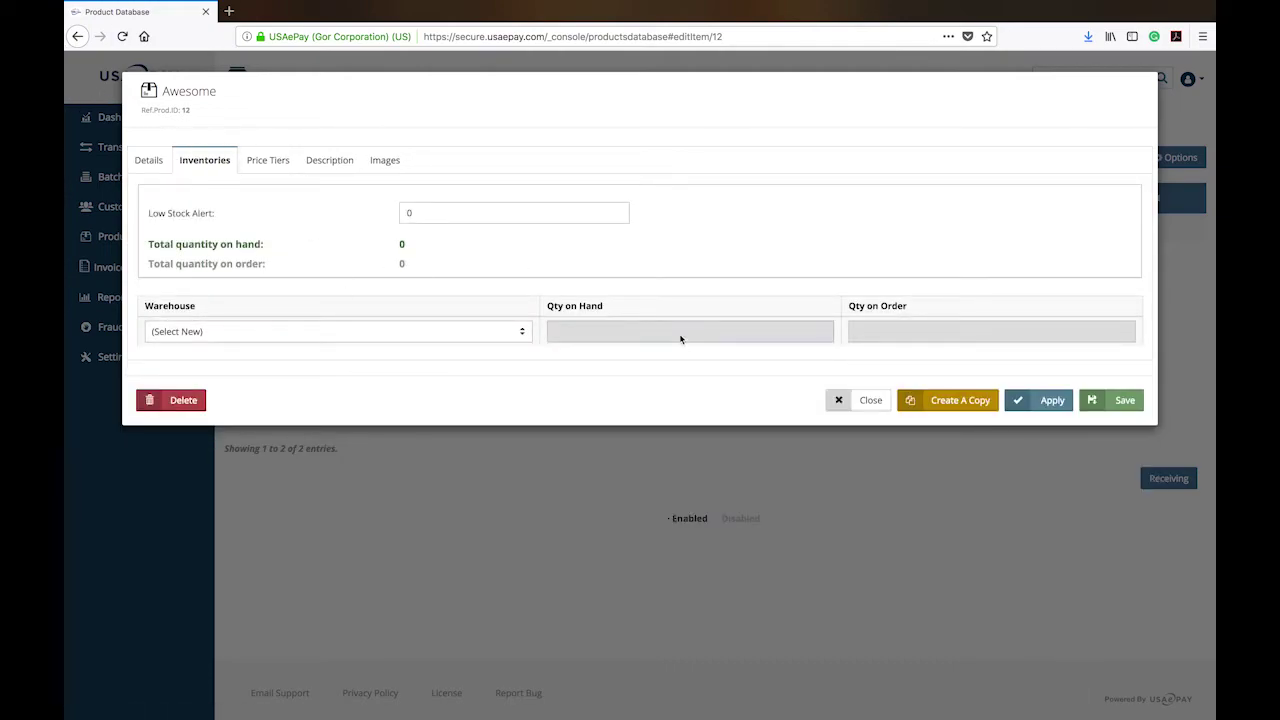
click(521, 332)
click(472, 340)
click(626, 331)
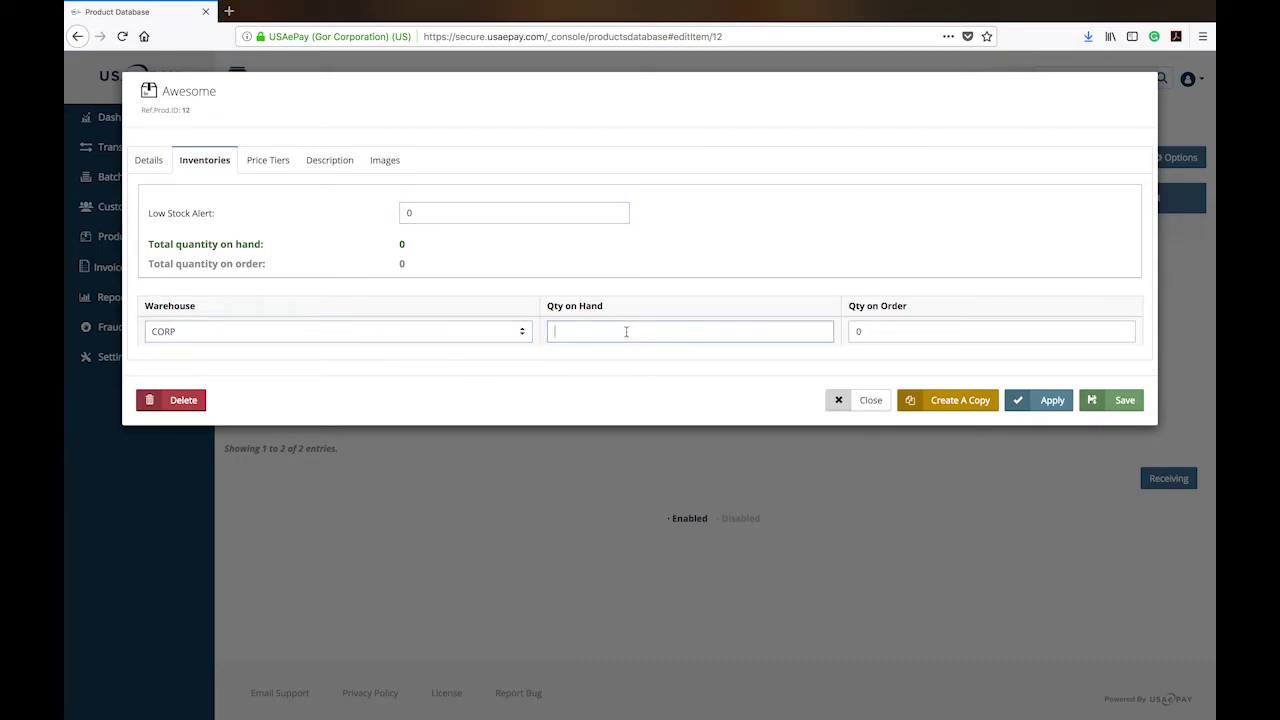
text(100000)
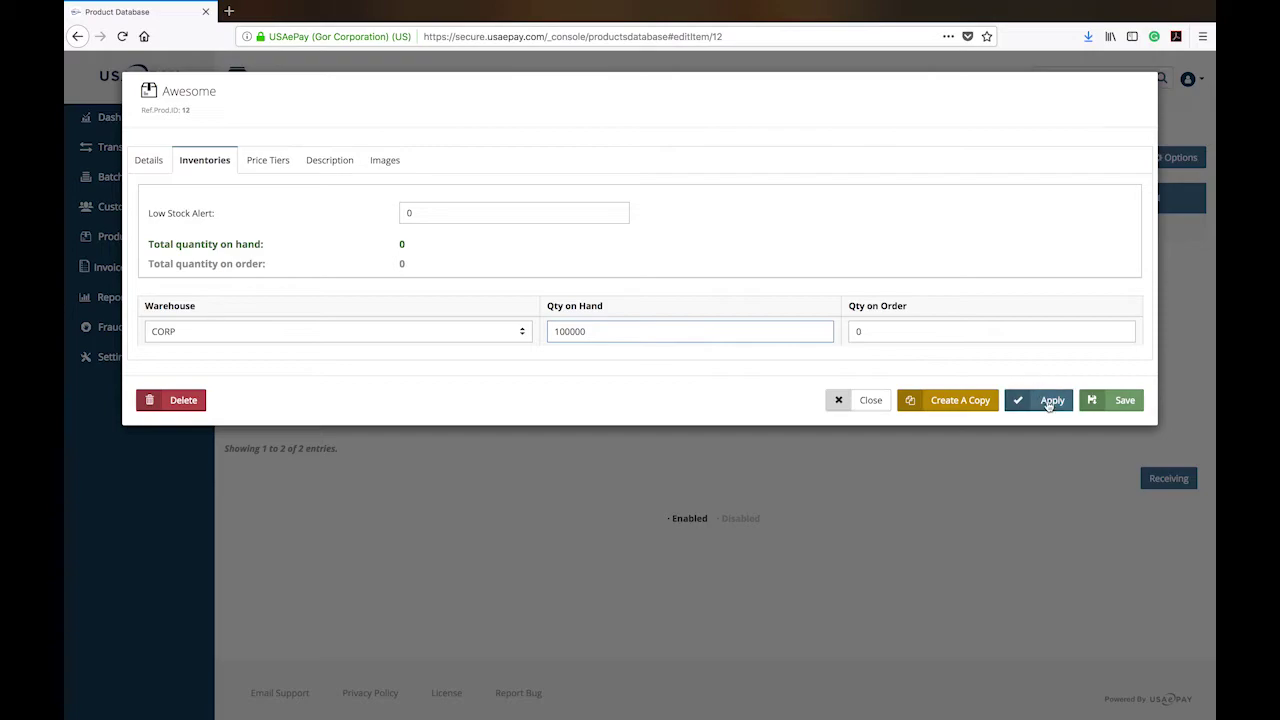
click(1048, 402)
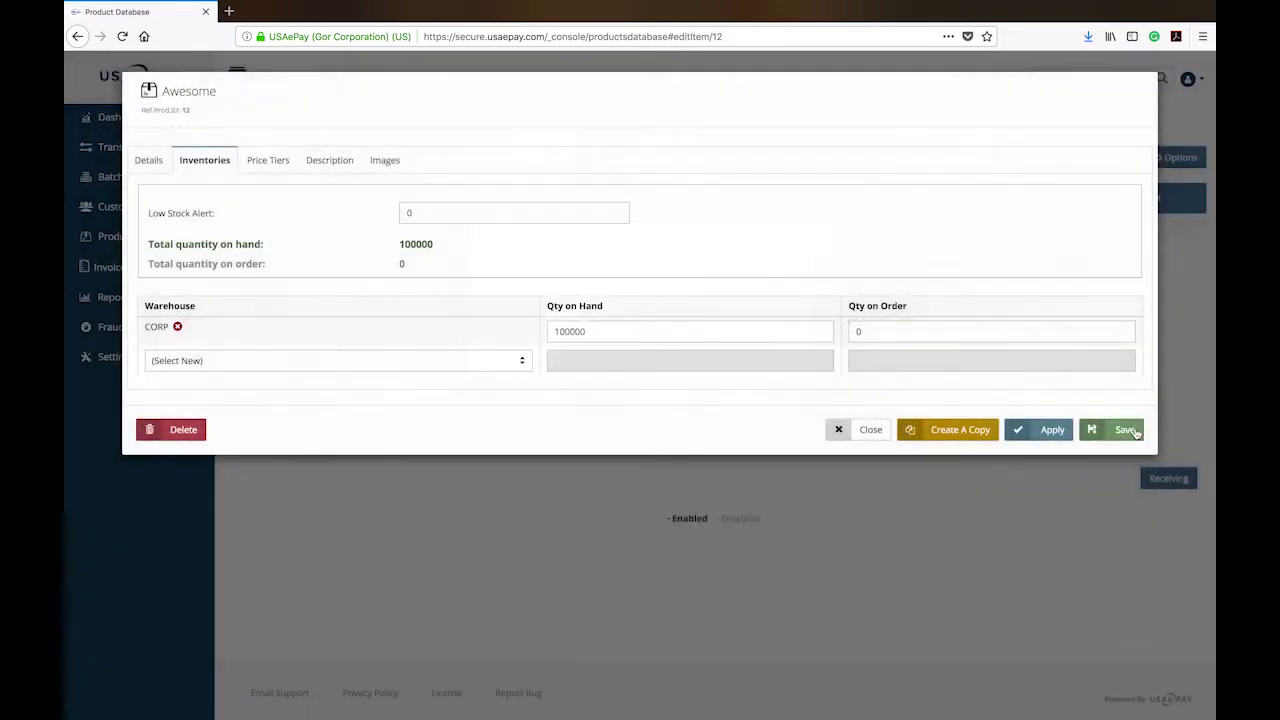
click(1127, 430)
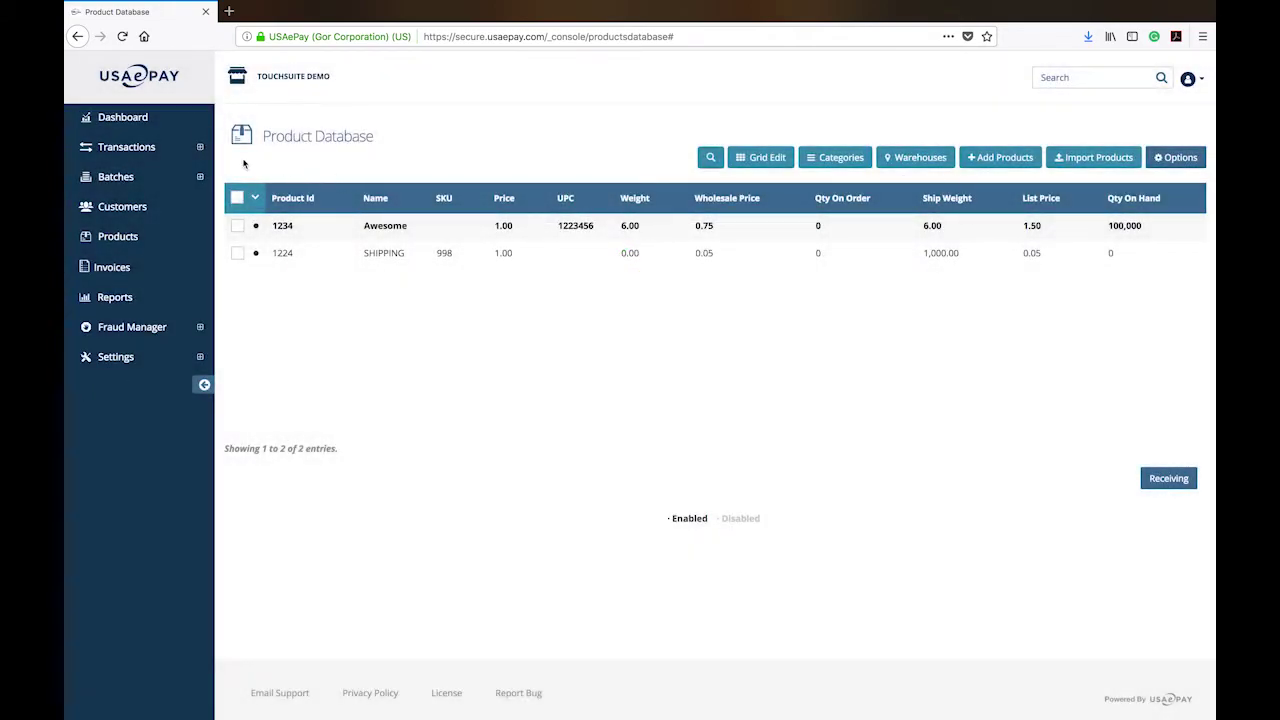
Start a new order, then go back to the product database and tick the Awesome product.
click(135, 150)
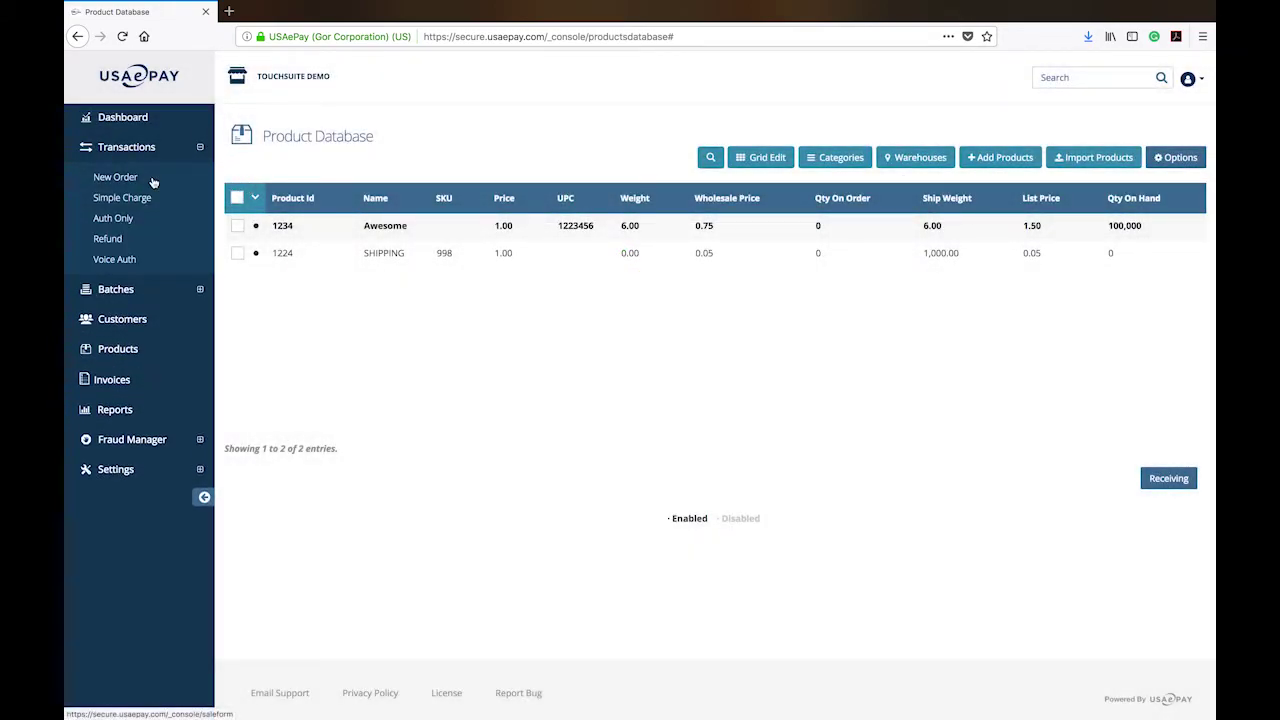
click(115, 177)
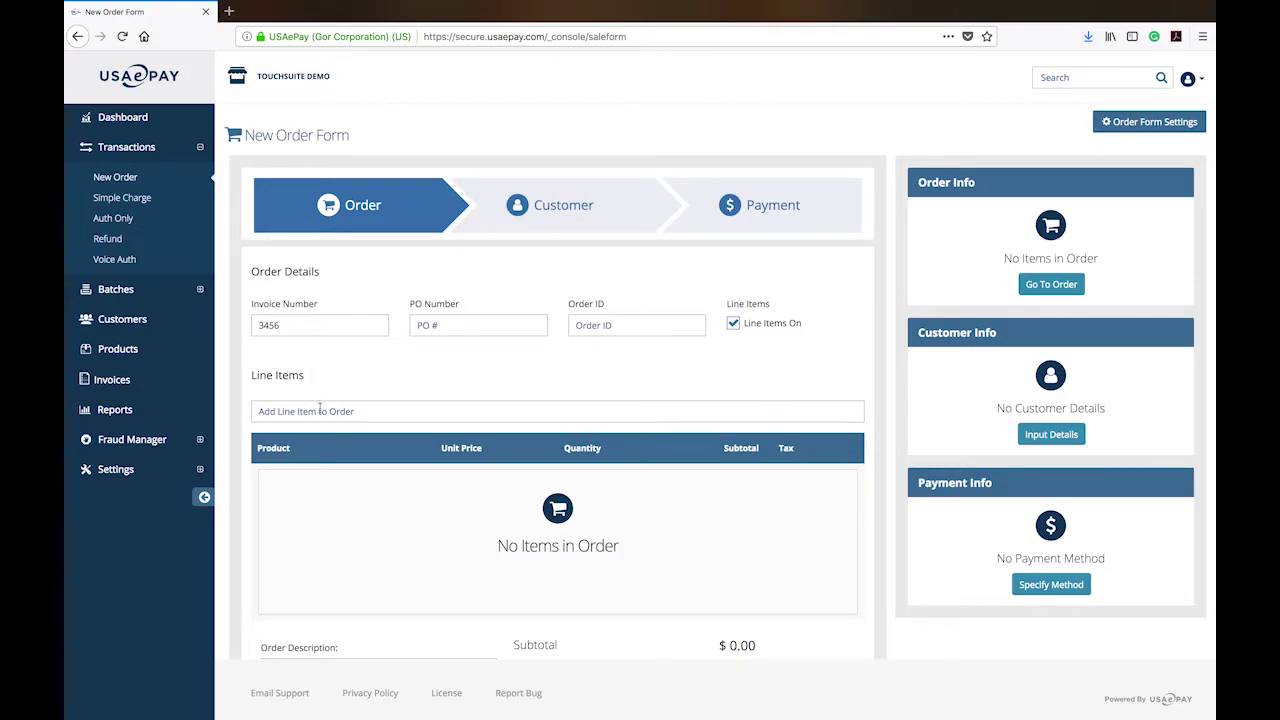
key(alt+Left)
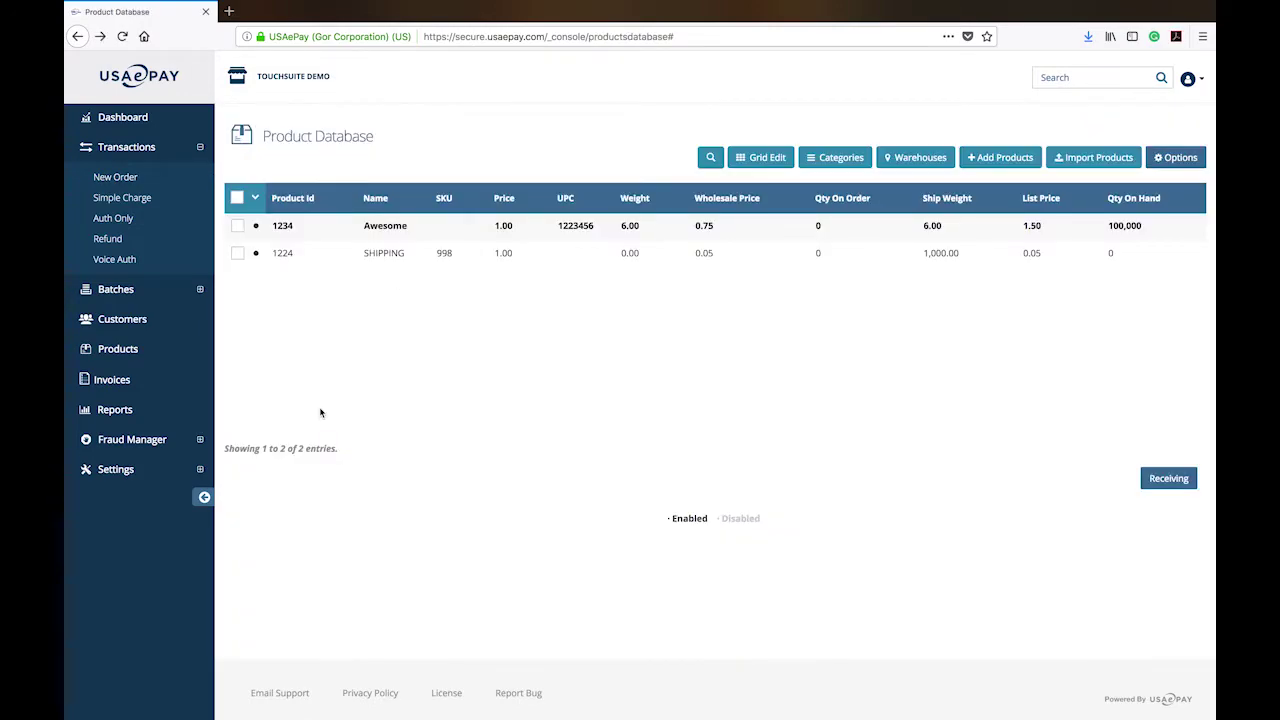
click(237, 226)
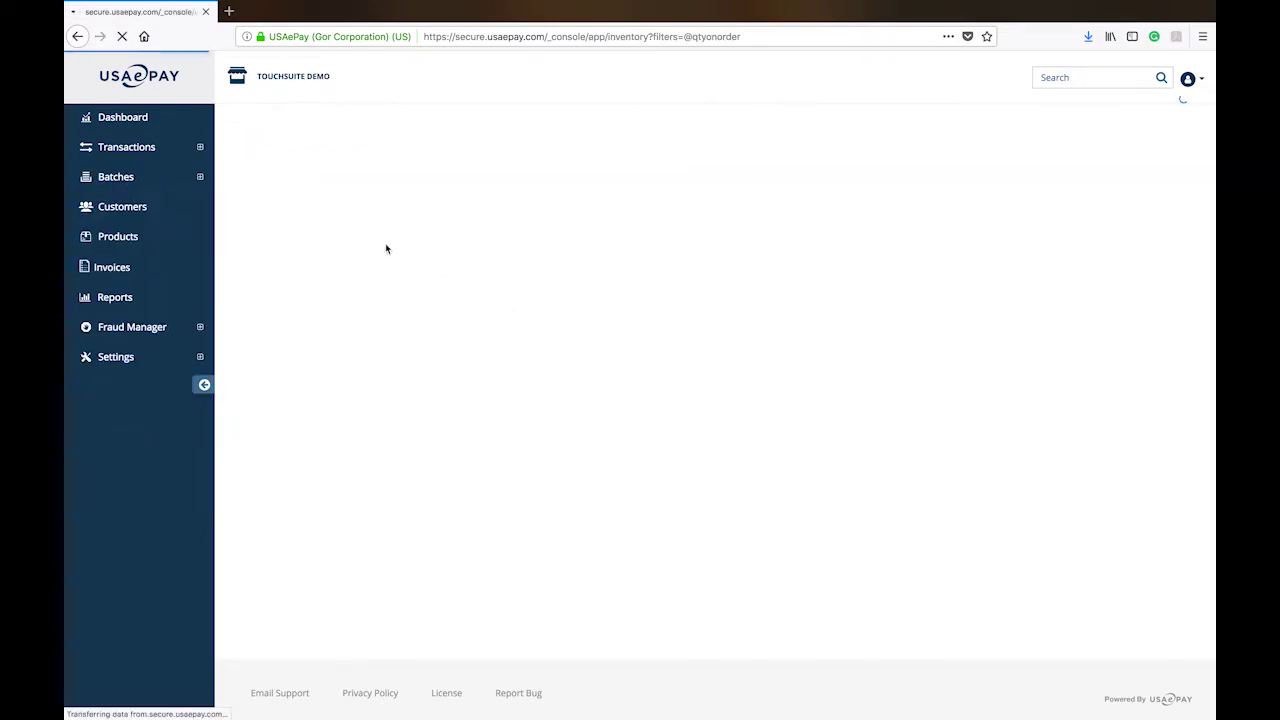
Open a fresh, empty New Order Form from Transactions > New Order.
click(117, 178)
click(127, 156)
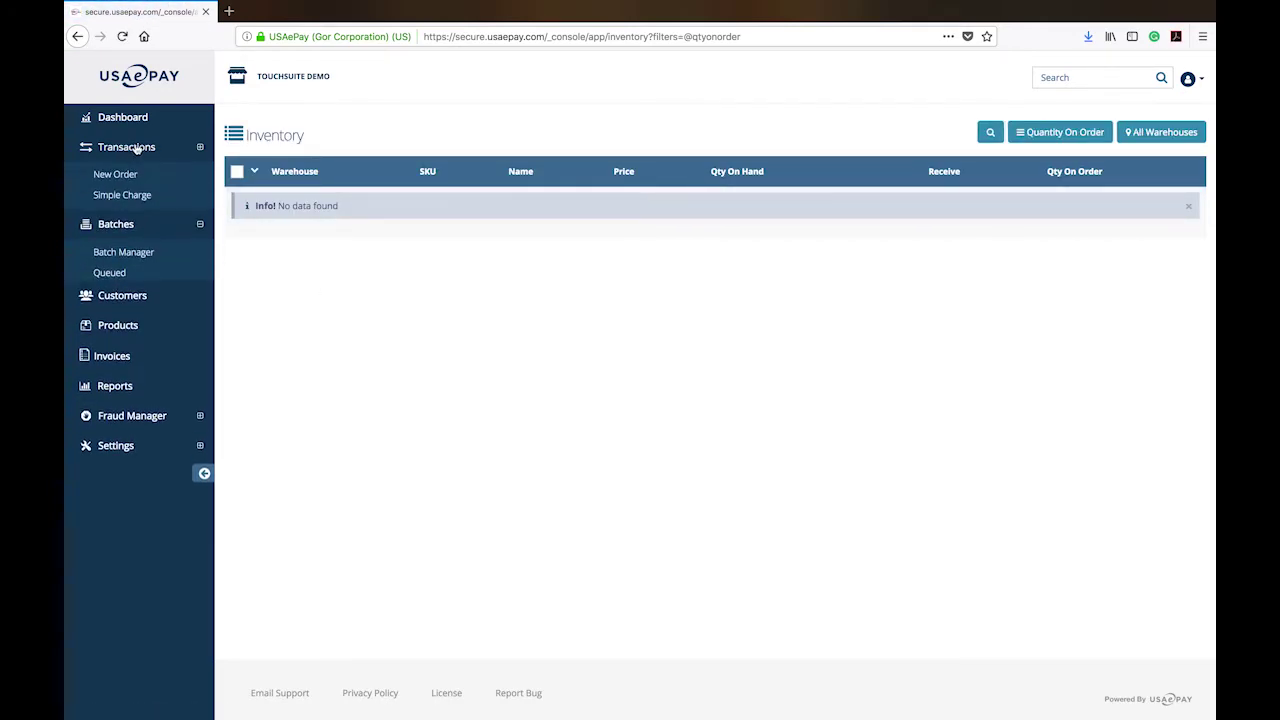
click(124, 180)
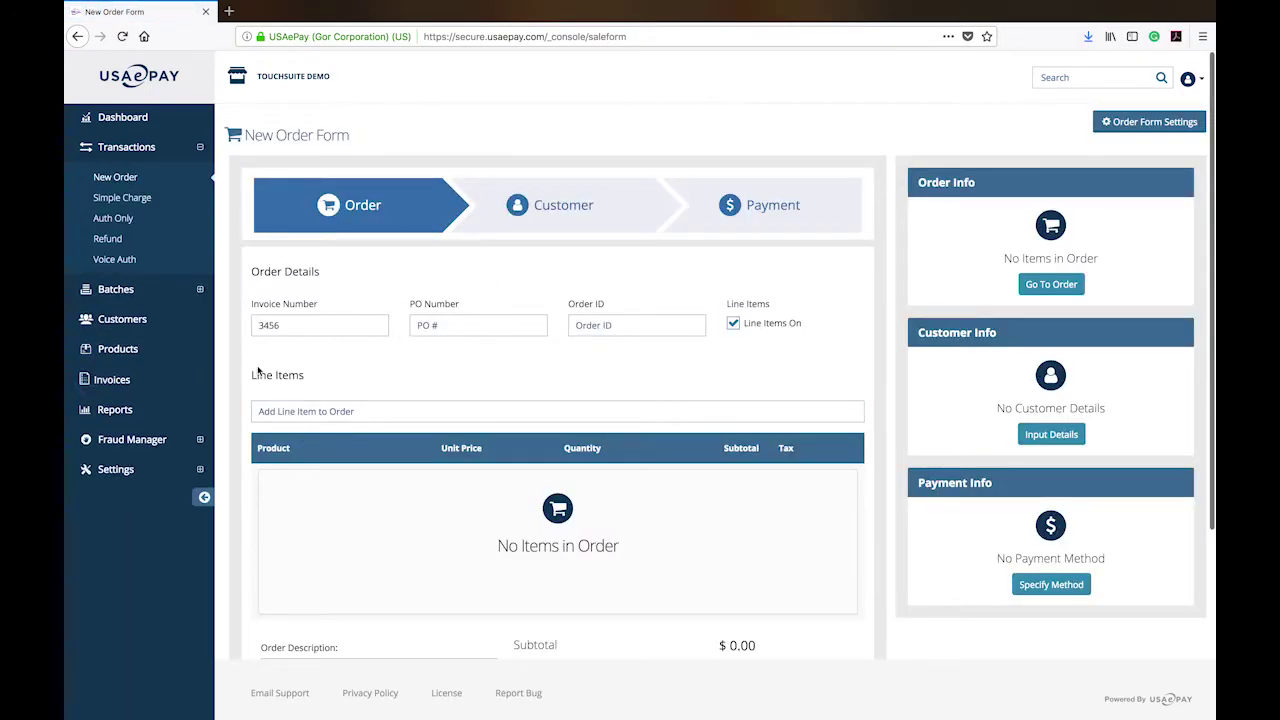
Search 'awesome' and add the Awesome product to the order as a line item.
click(347, 413)
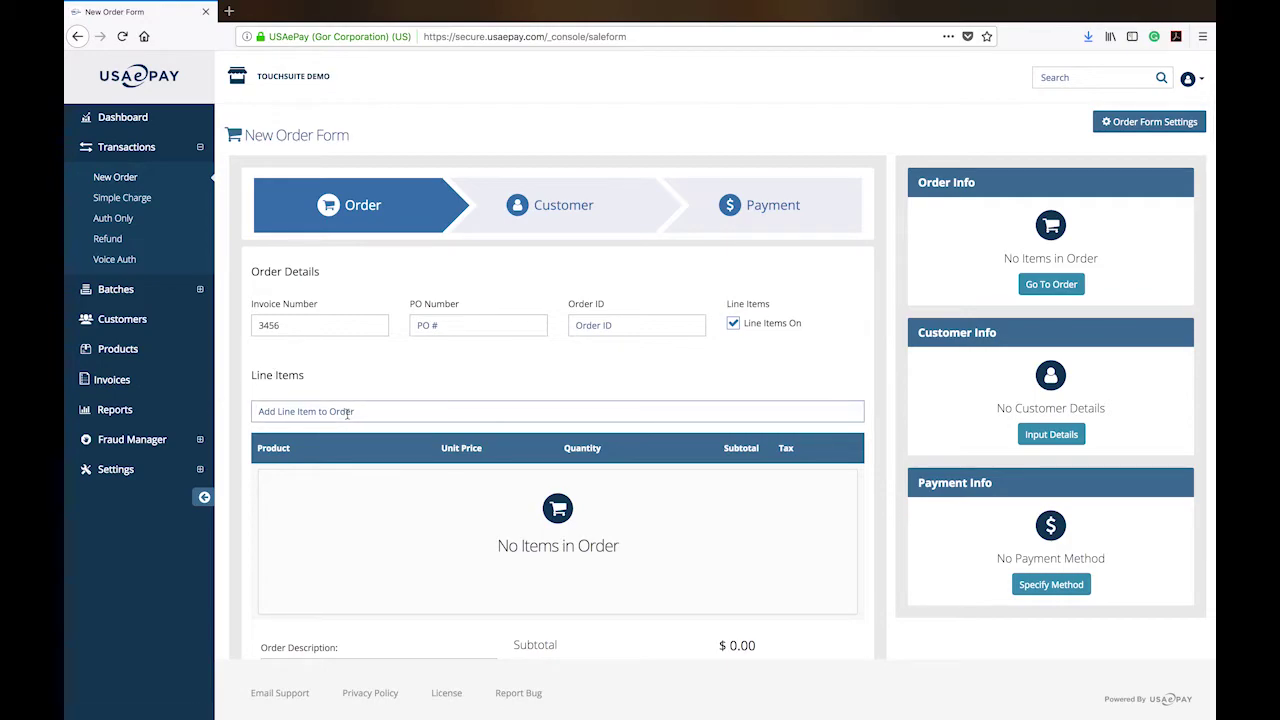
text(awesome ($1.00)
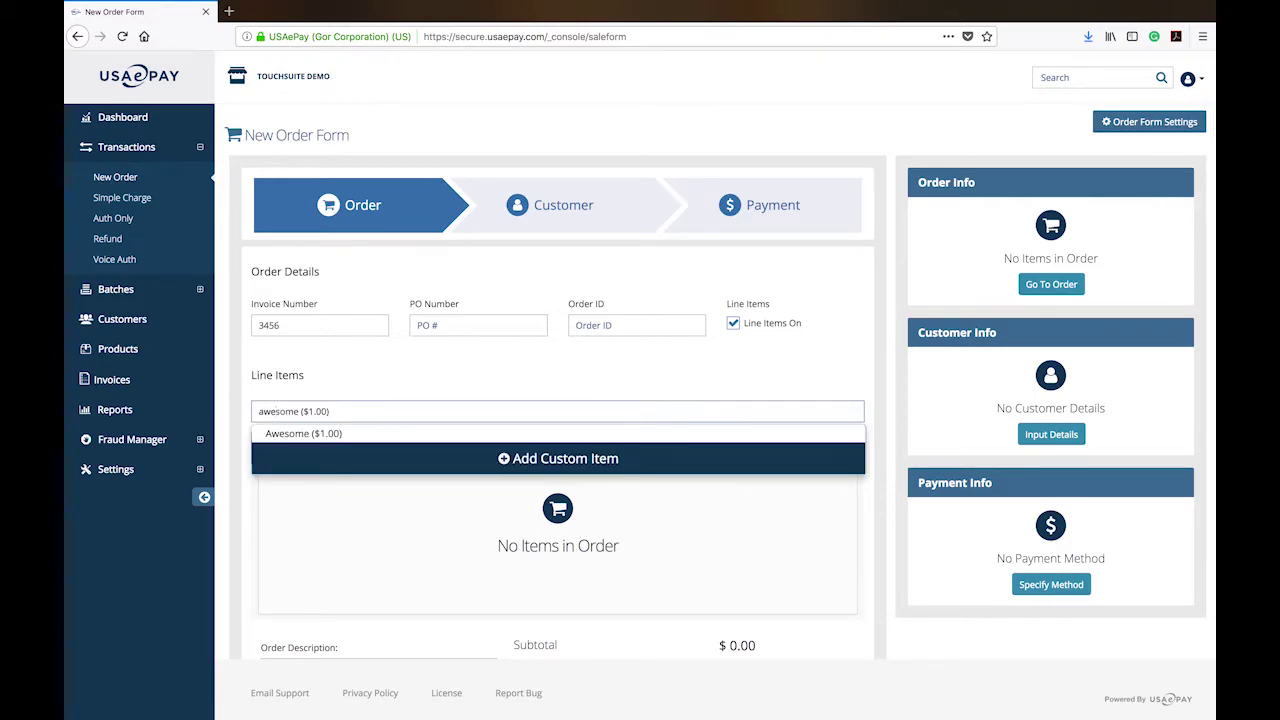
click(285, 433)
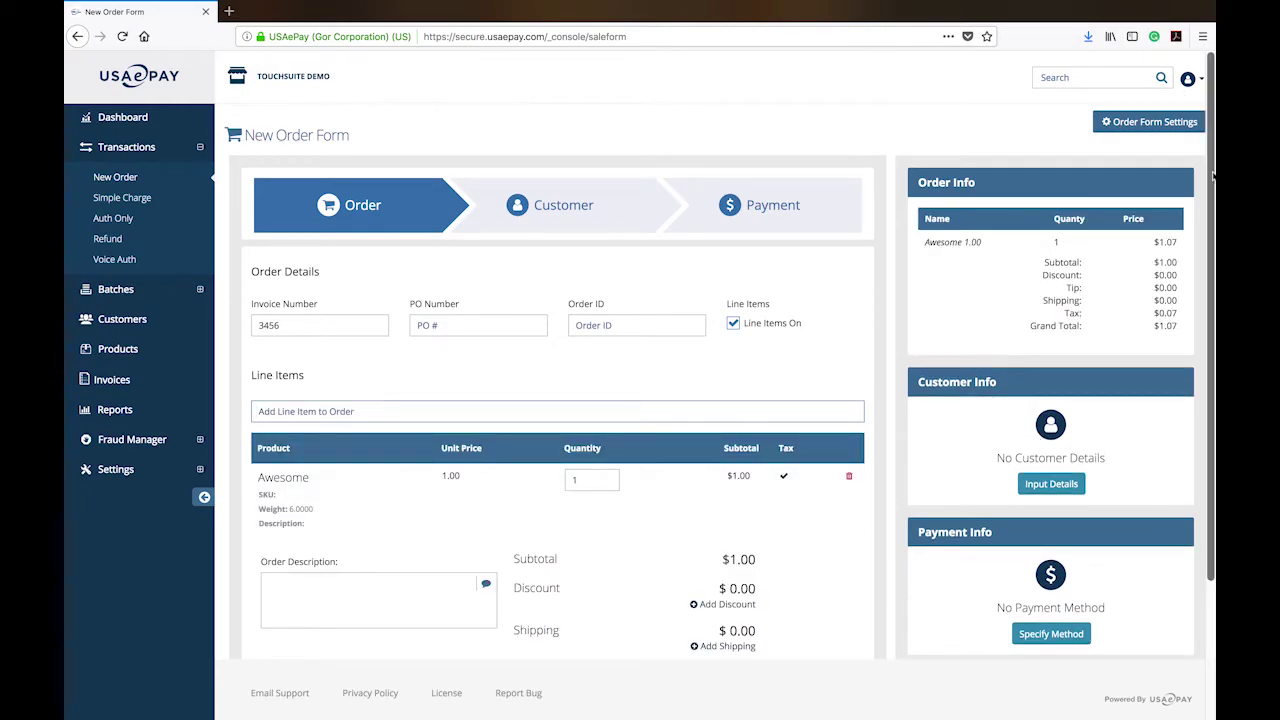
drag(1212, 178, 1213, 322)
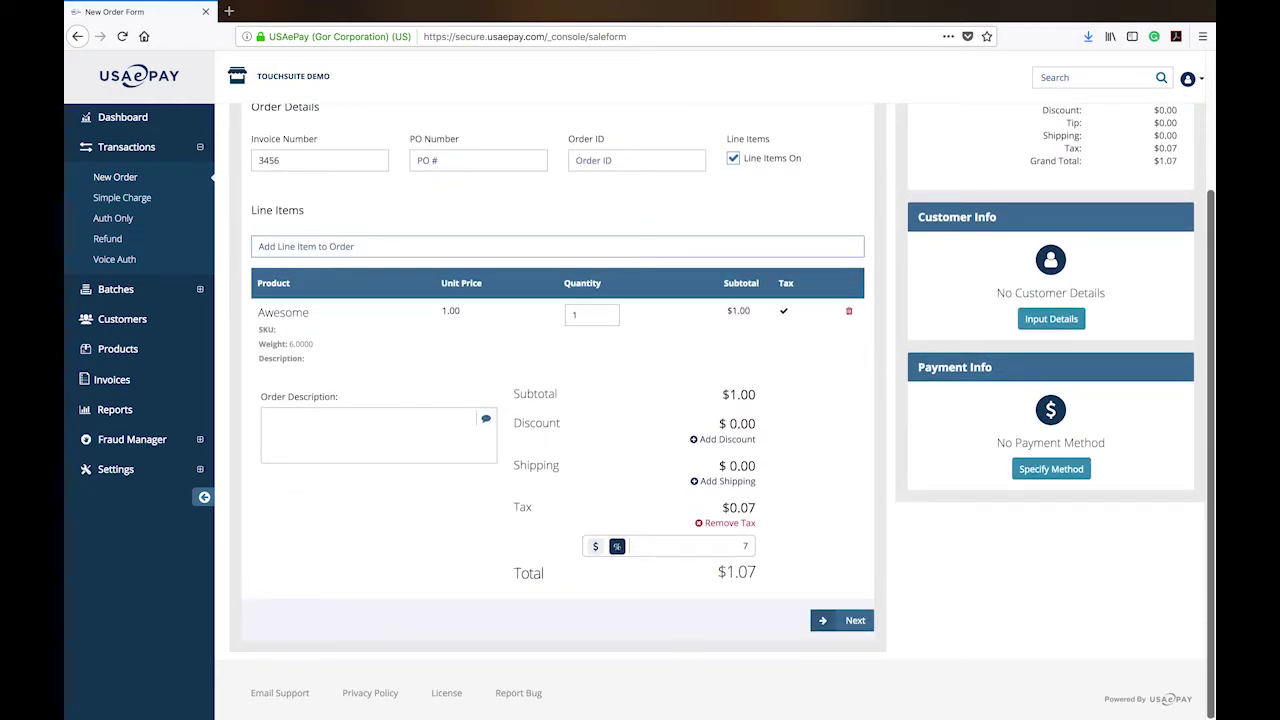
click(742, 528)
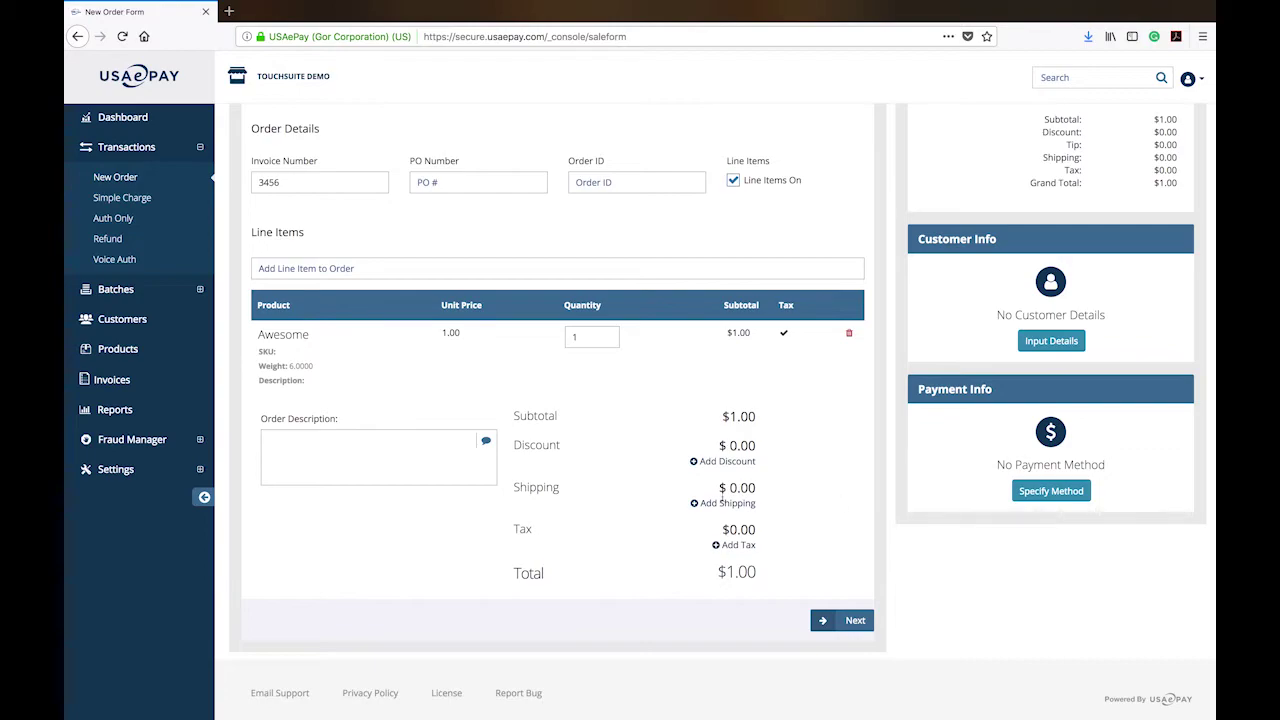
click(738, 545)
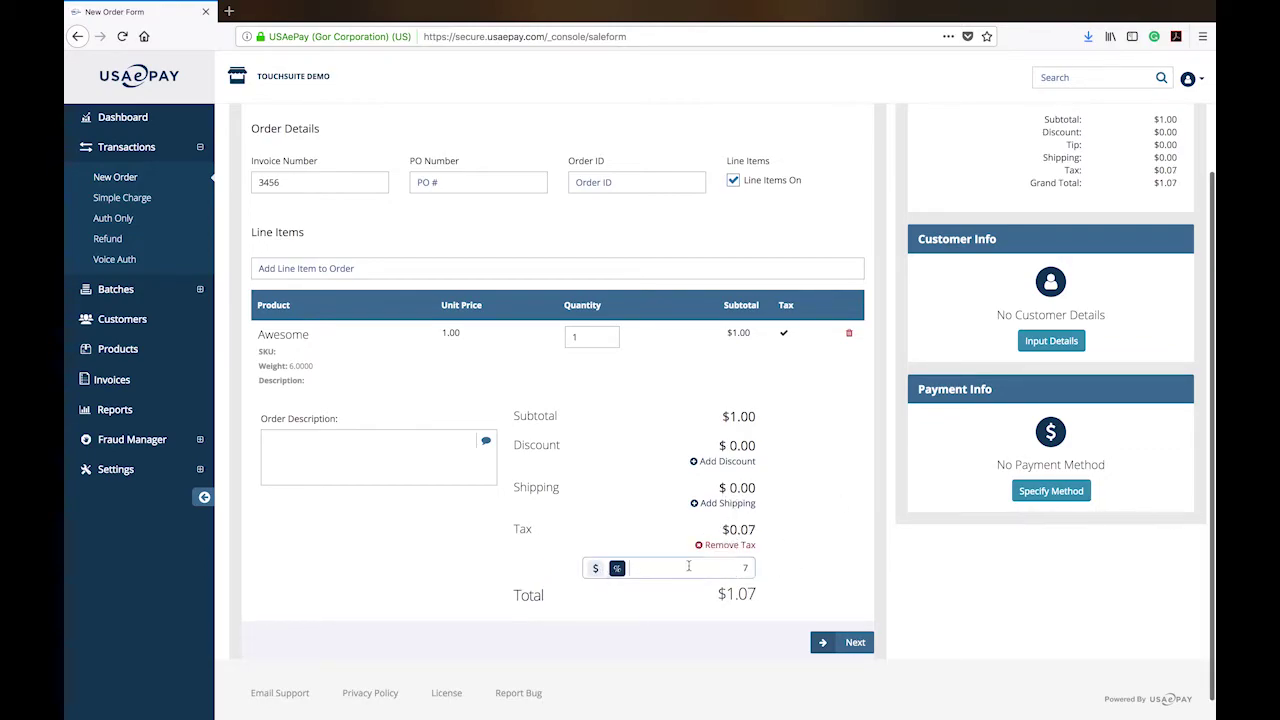
click(596, 568)
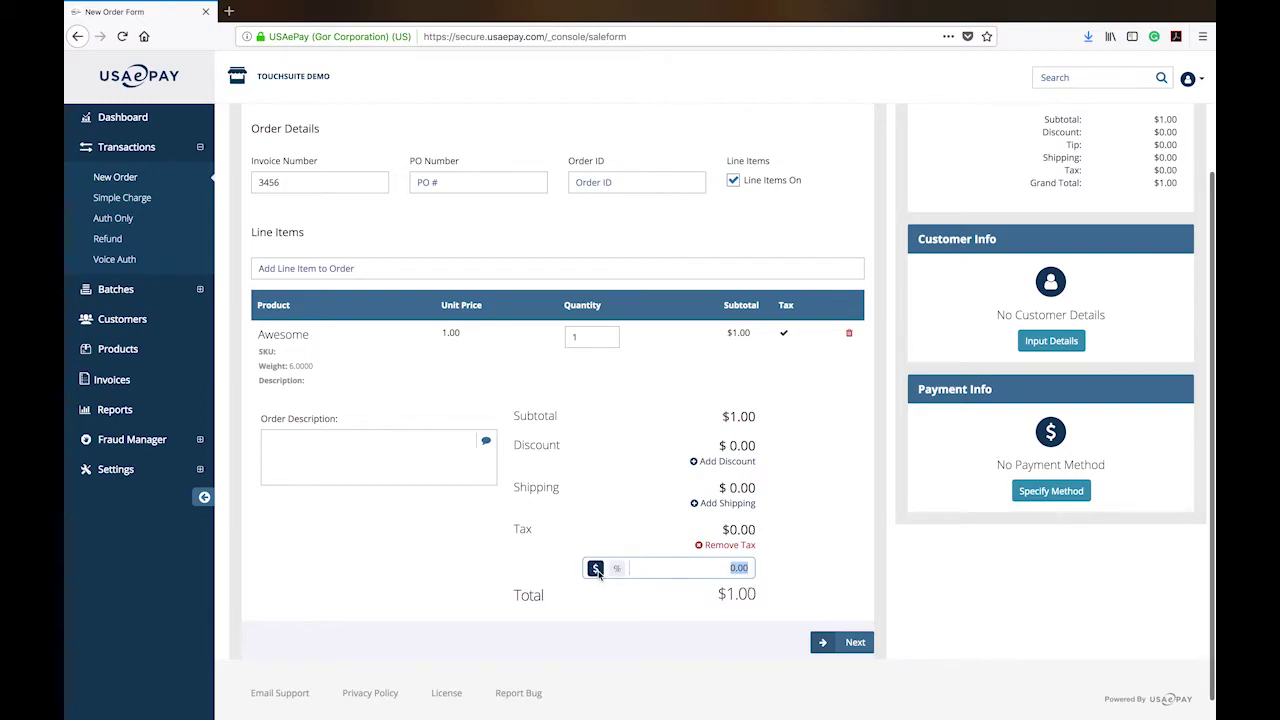
click(617, 568)
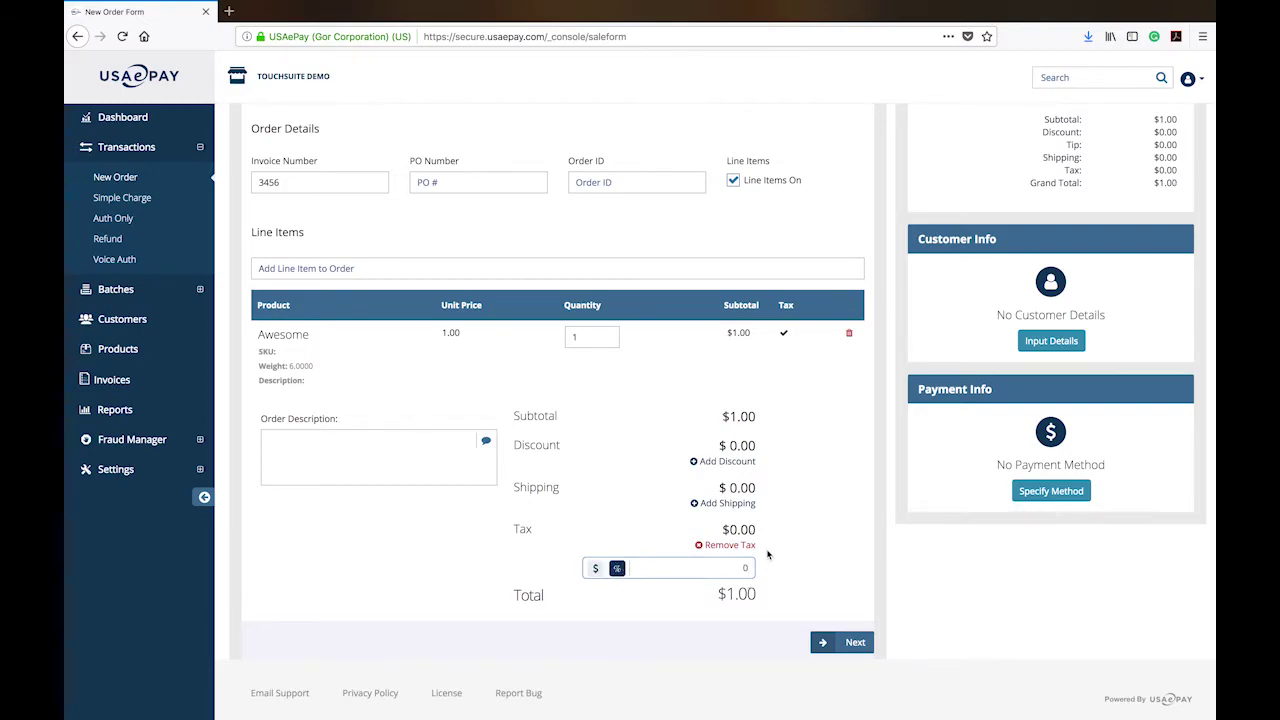
text(7)
scroll(828, 568, up, 1)
scroll(860, 600, up, 3)
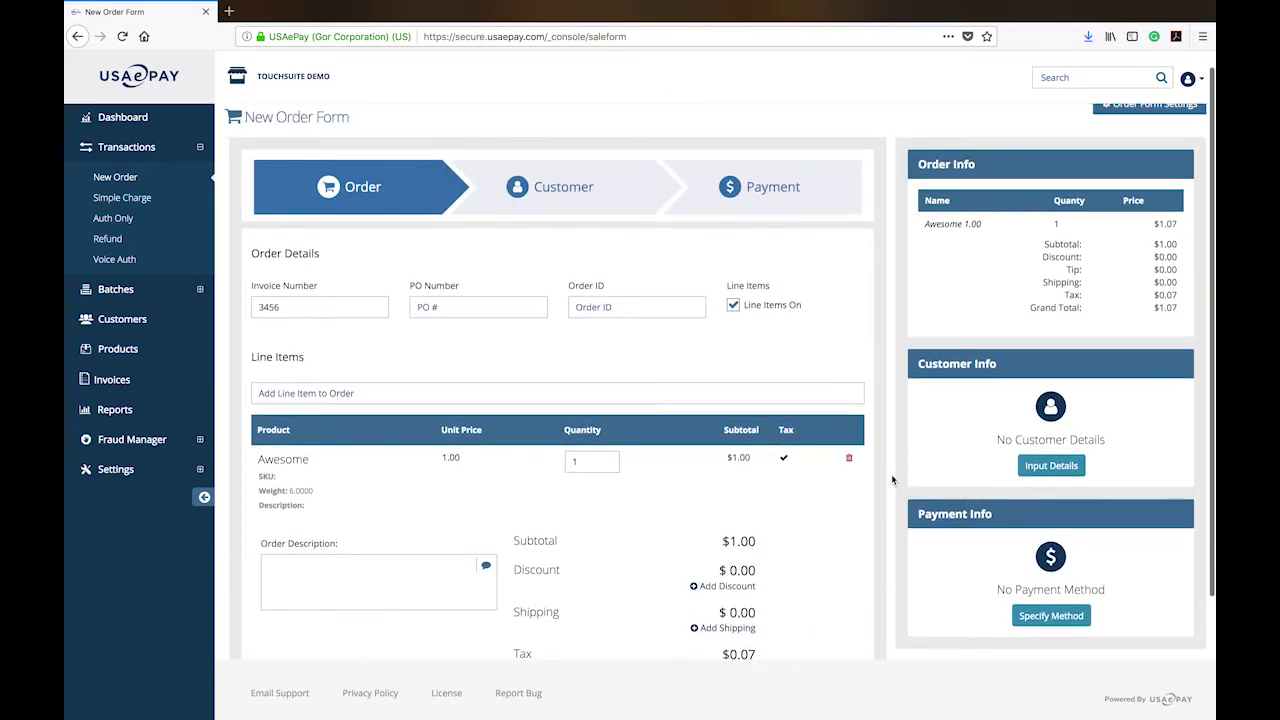
scroll(808, 327, down, 2)
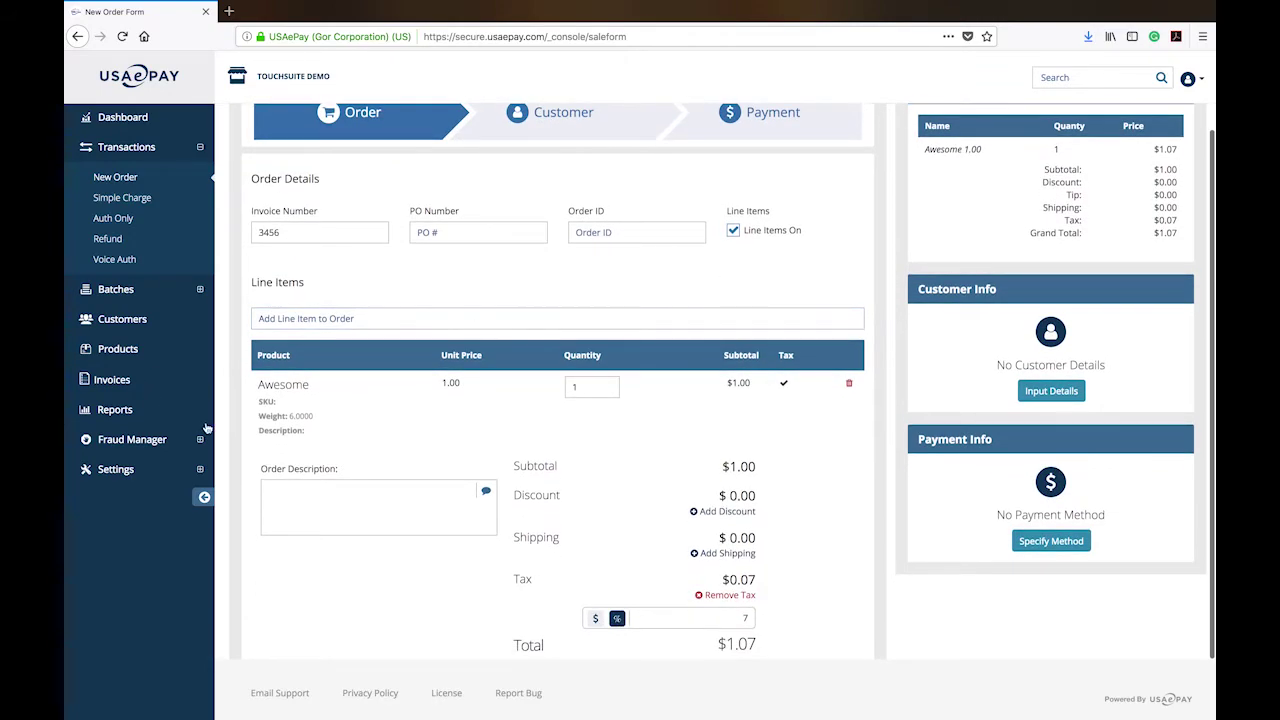
click(411, 504)
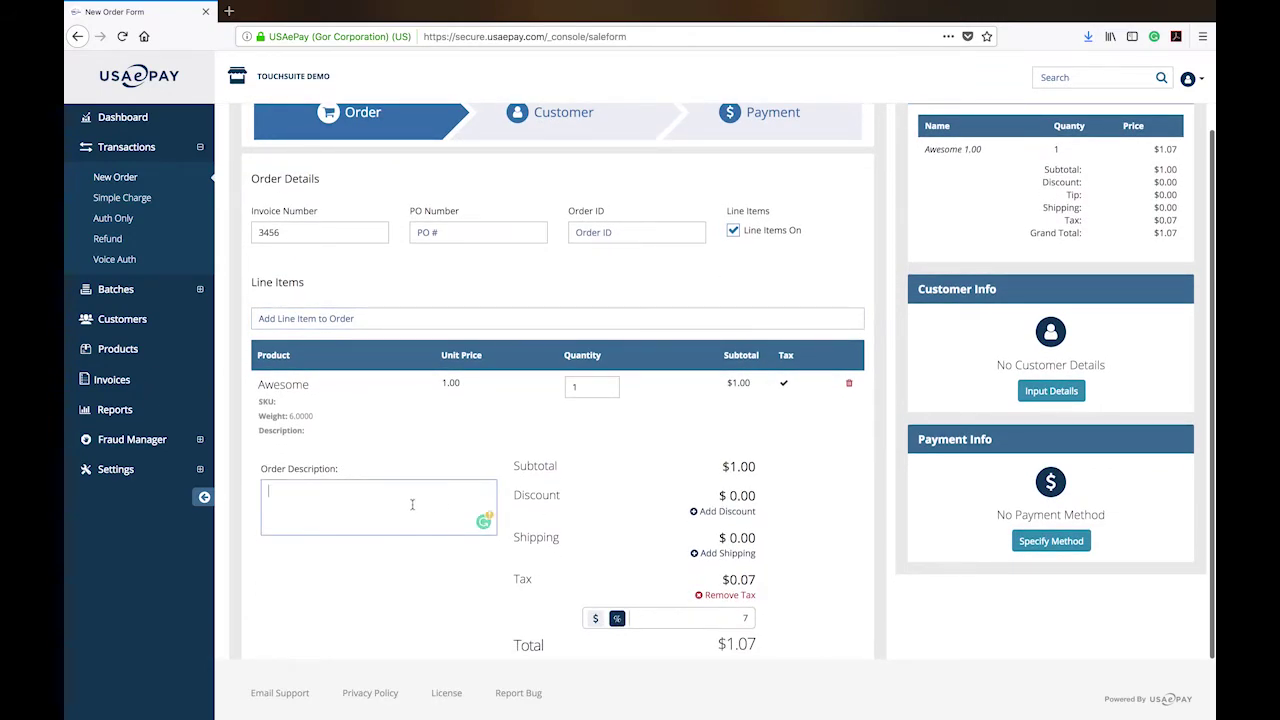
click(483, 521)
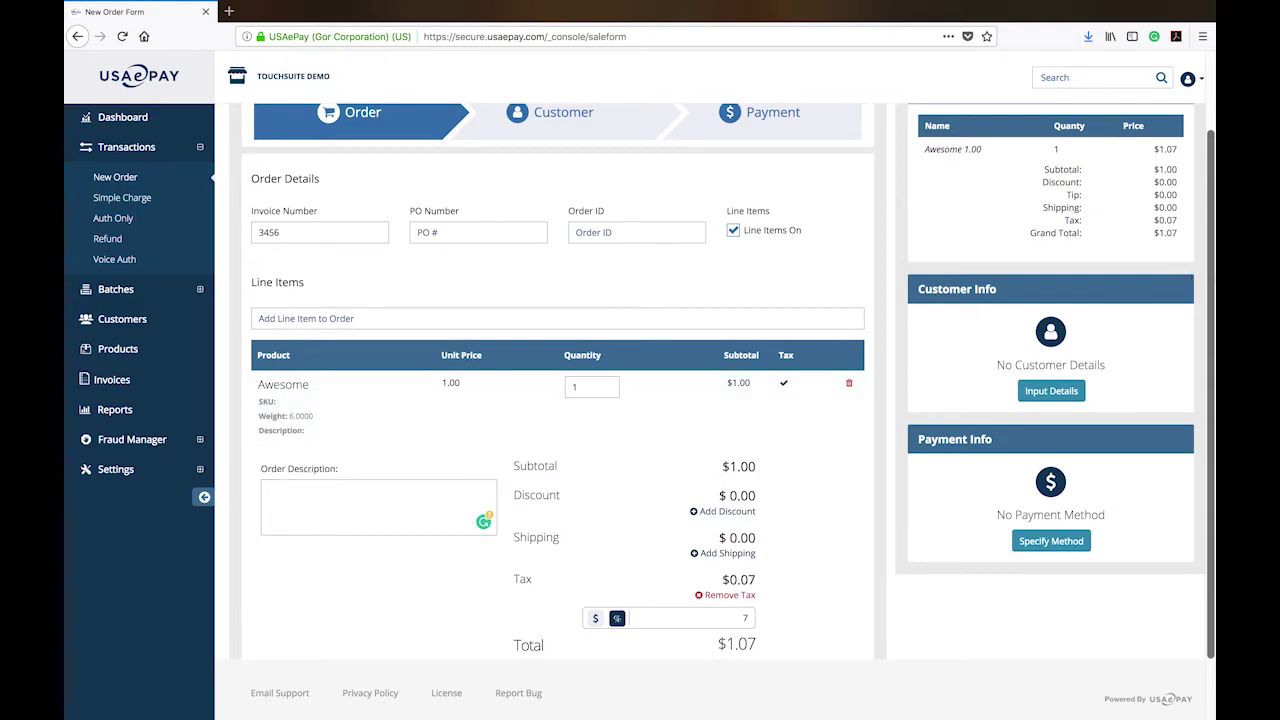
scroll(557, 475, up, 2)
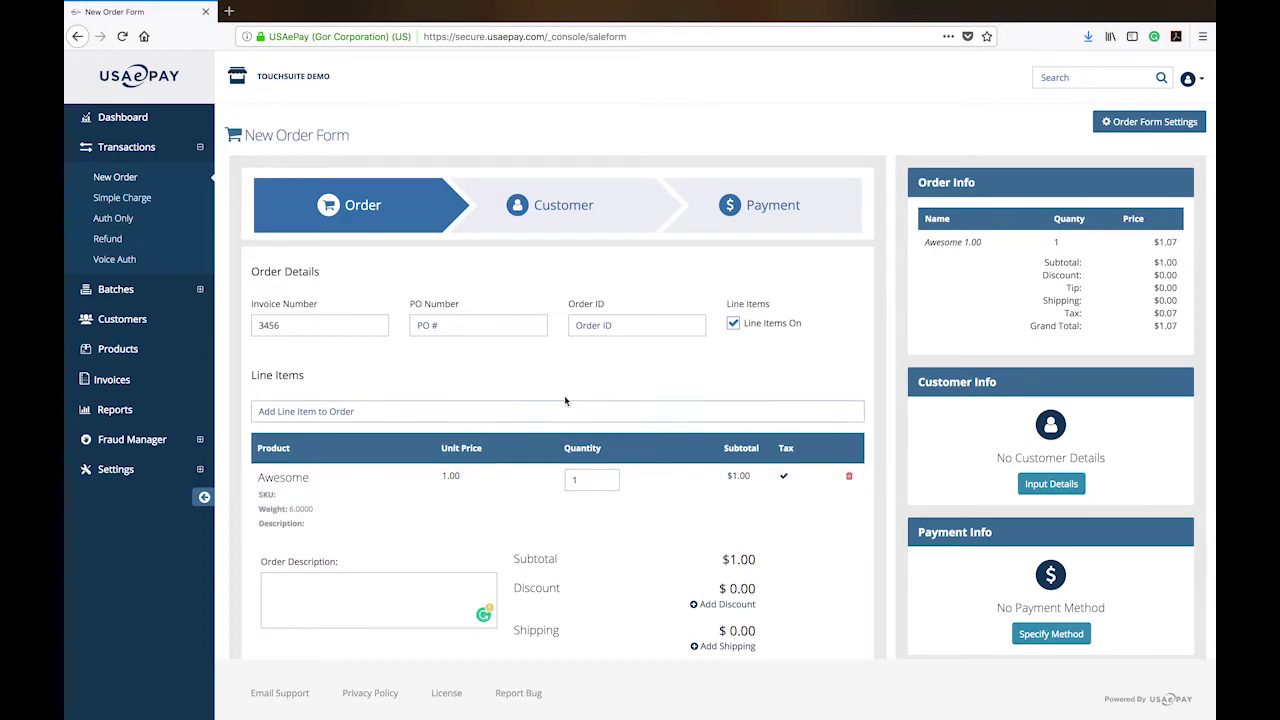
scroll(565, 401, down, 1)
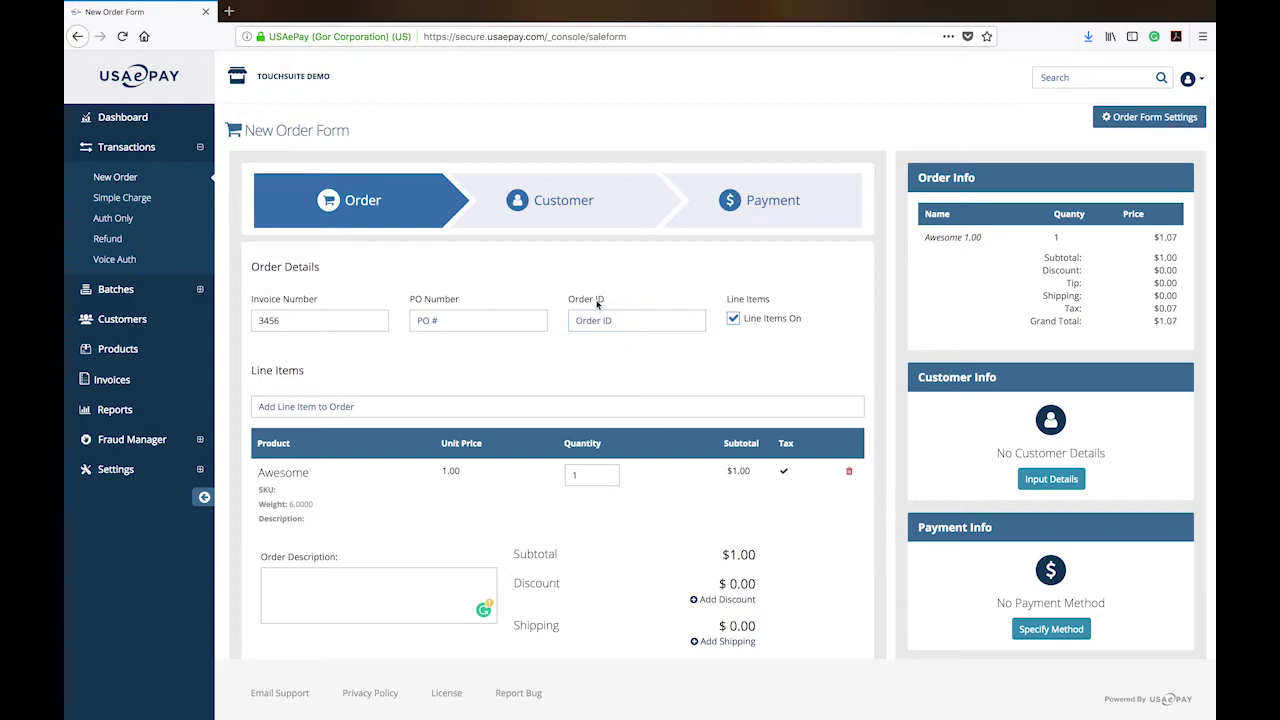
Fill in PO Number 3456 and Order ID 3456 to match the invoice number.
click(300, 322)
scroll(700, 328, down, 1)
click(509, 317)
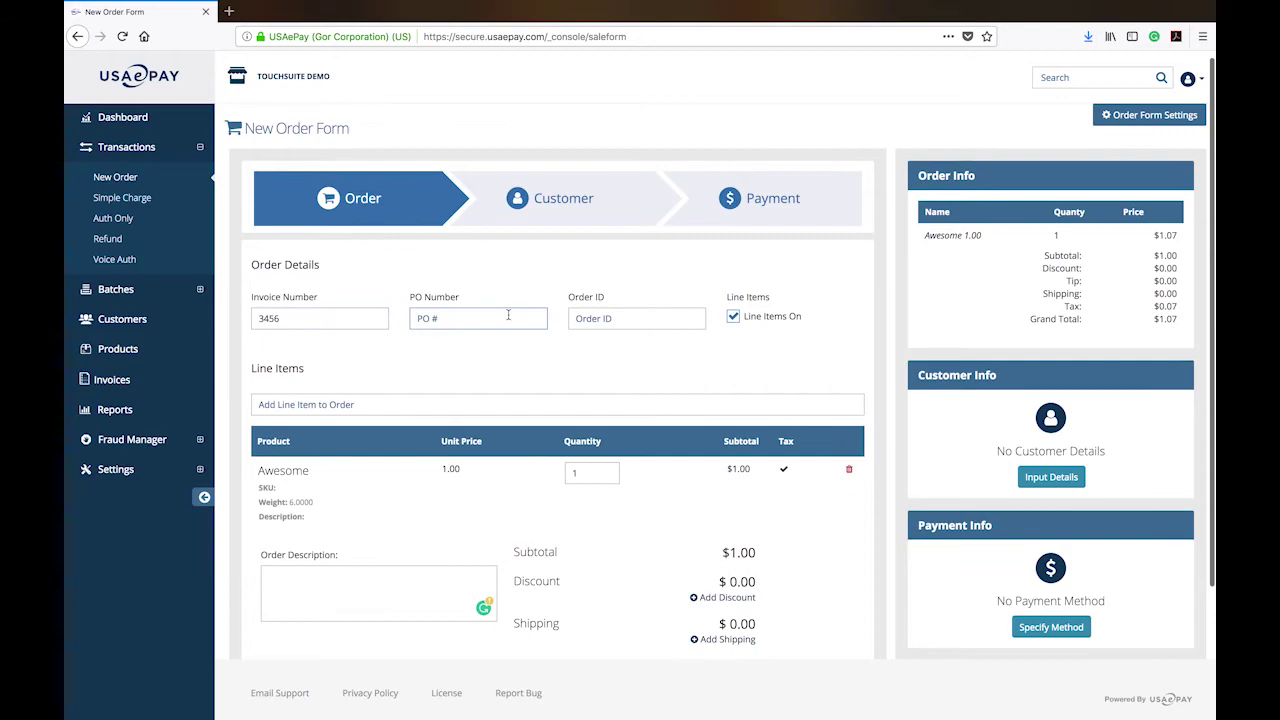
text(3456)
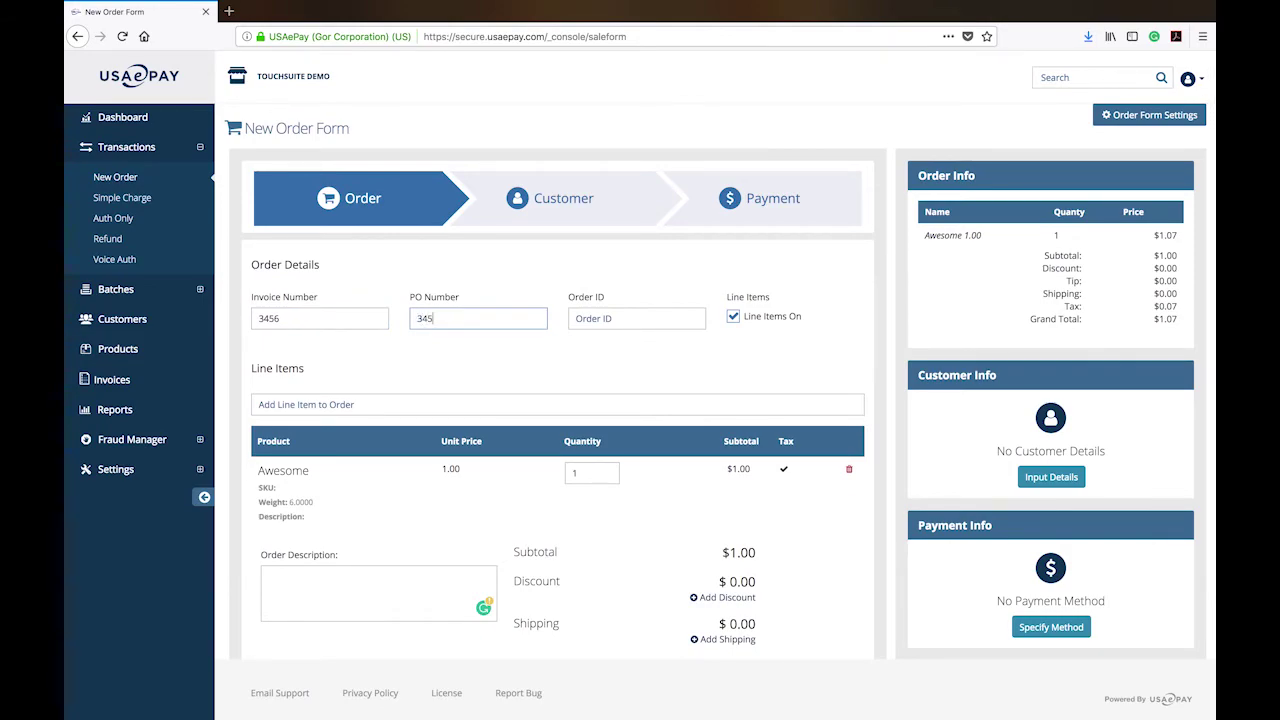
click(592, 318)
text(3456)
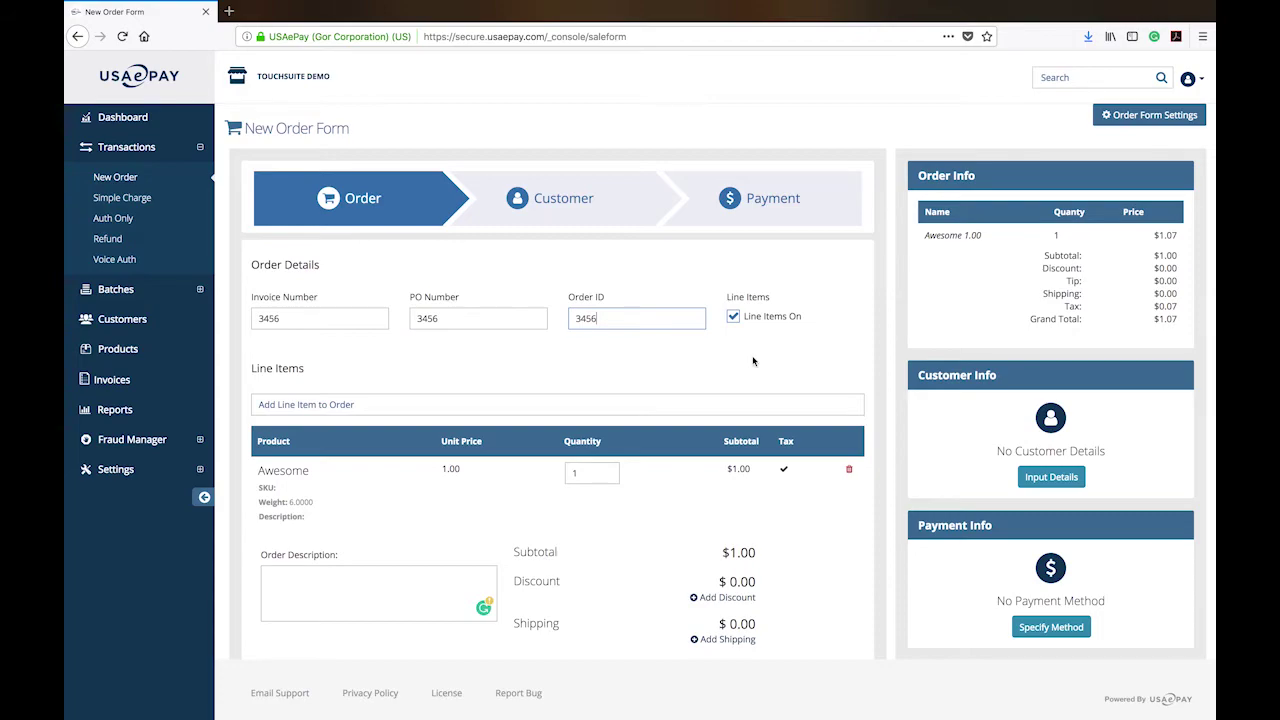
scroll(756, 362, down, 1)
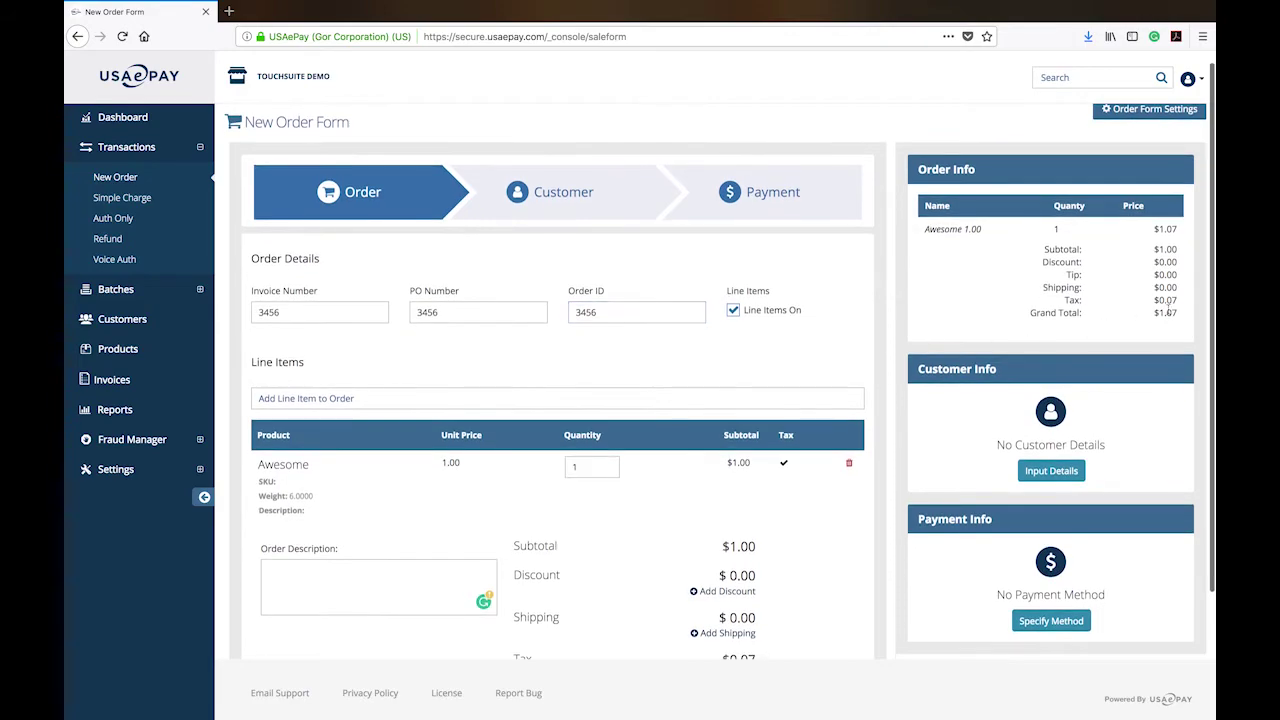
scroll(720, 380, down, 3)
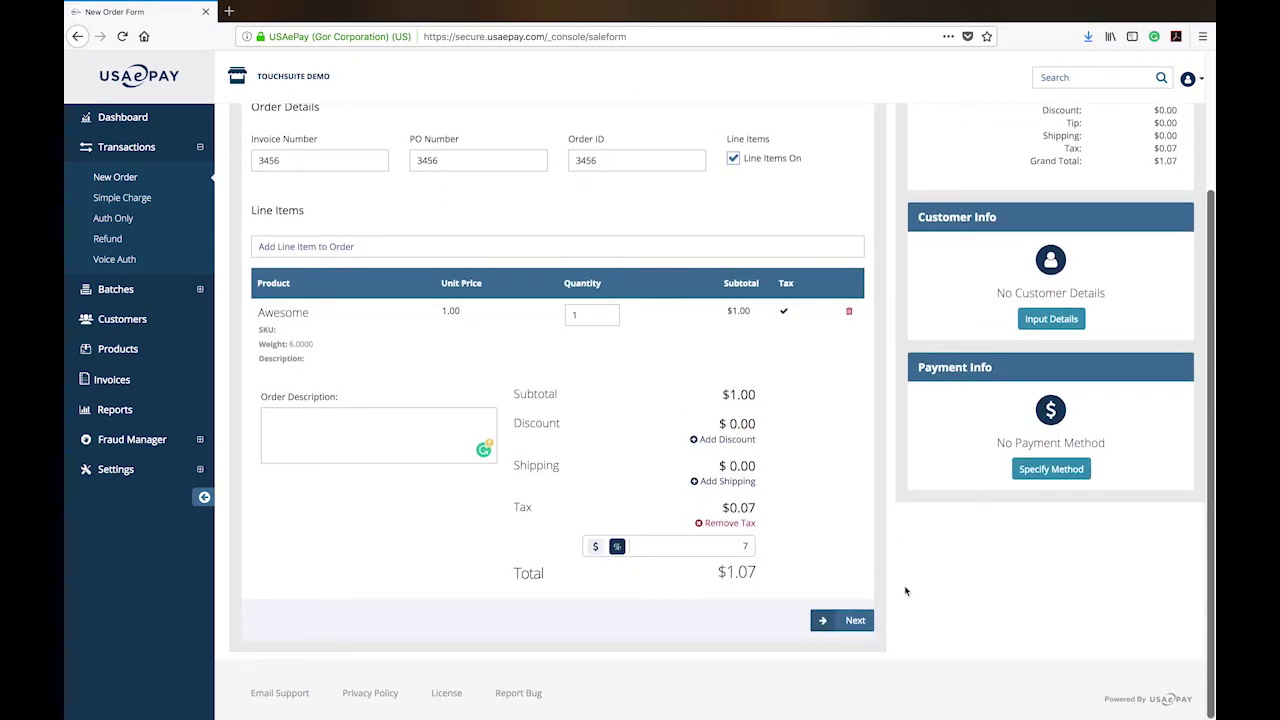
Move to the Customer step and pick TouchSuite Demo from a 'ch' search to fill billing details.
click(853, 621)
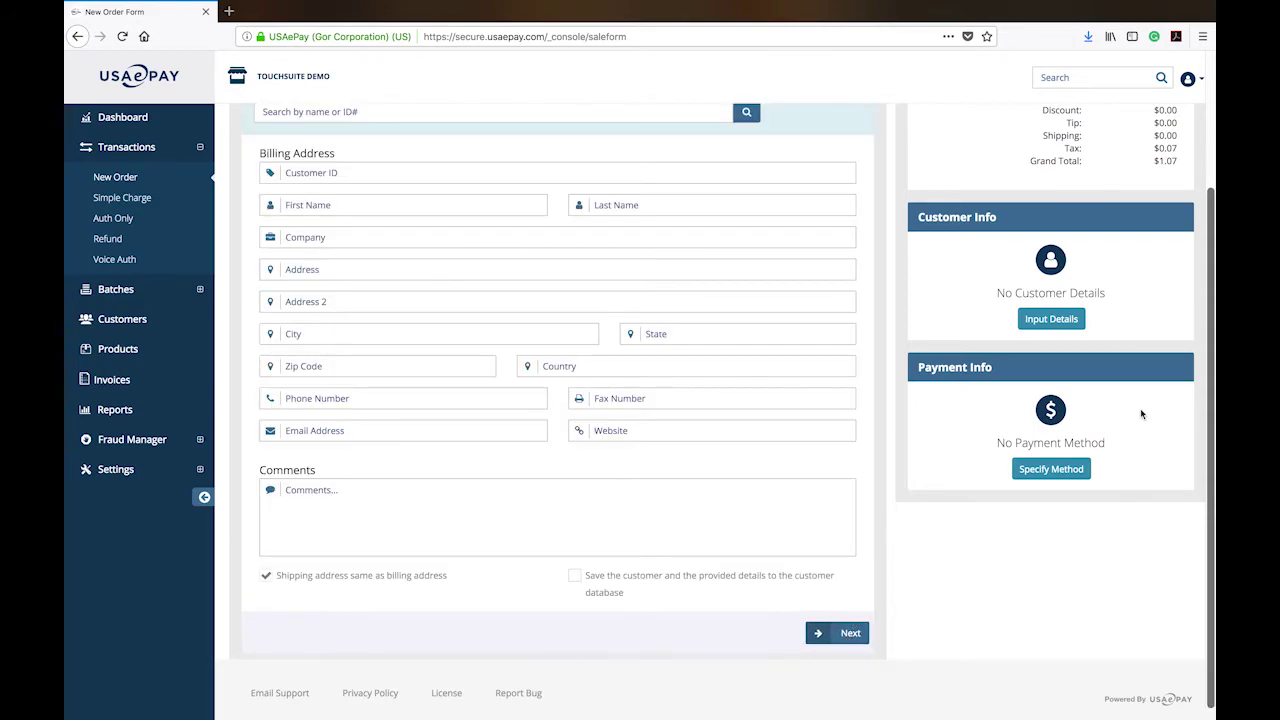
scroll(1213, 432, up, 3)
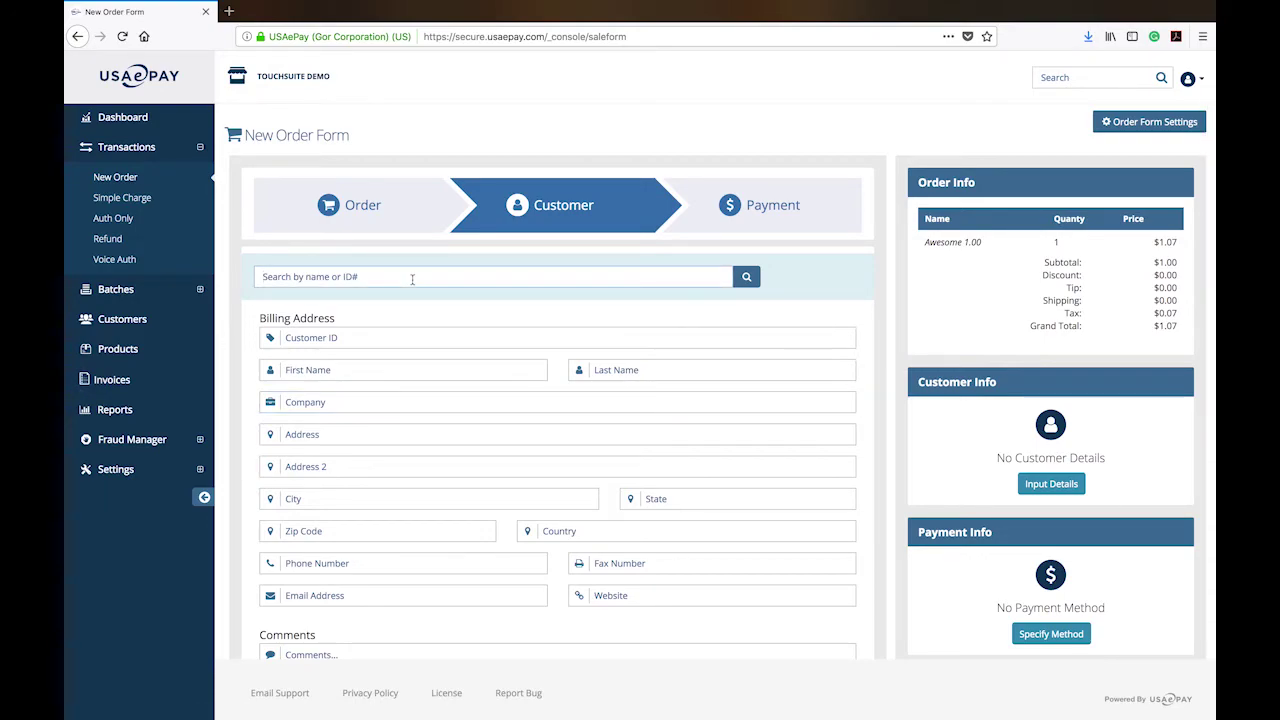
text(ch)
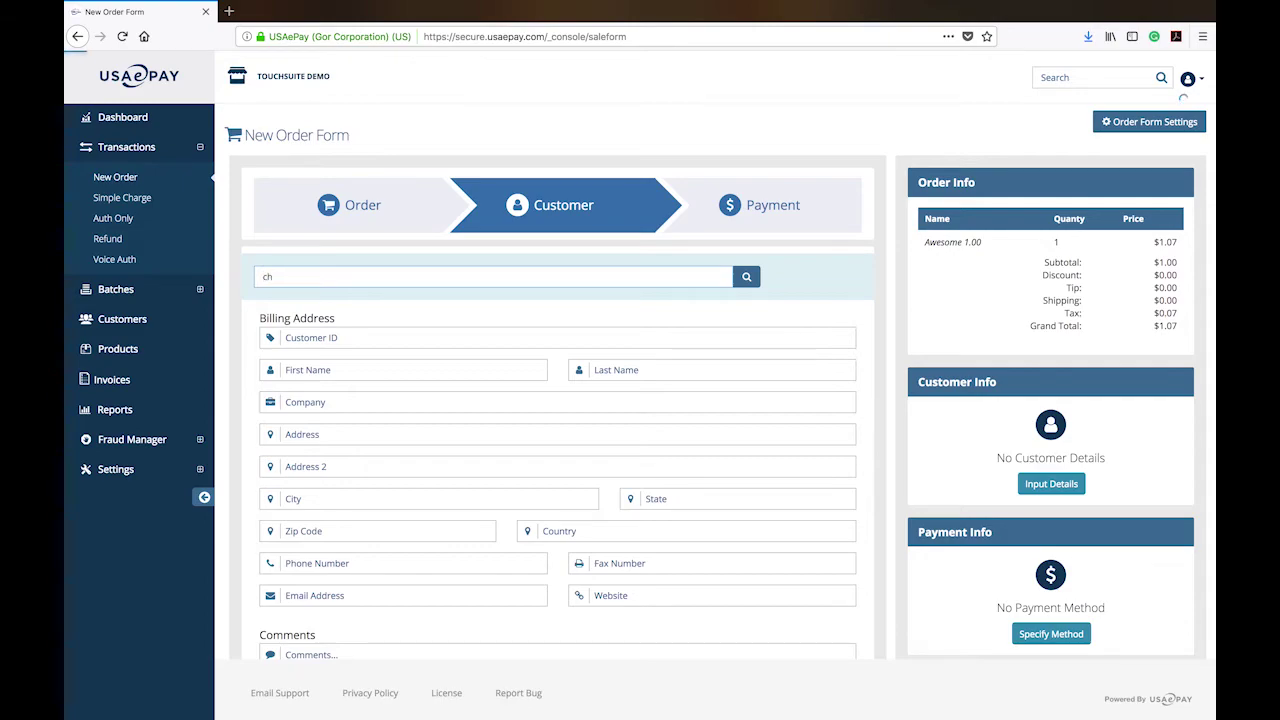
click(428, 298)
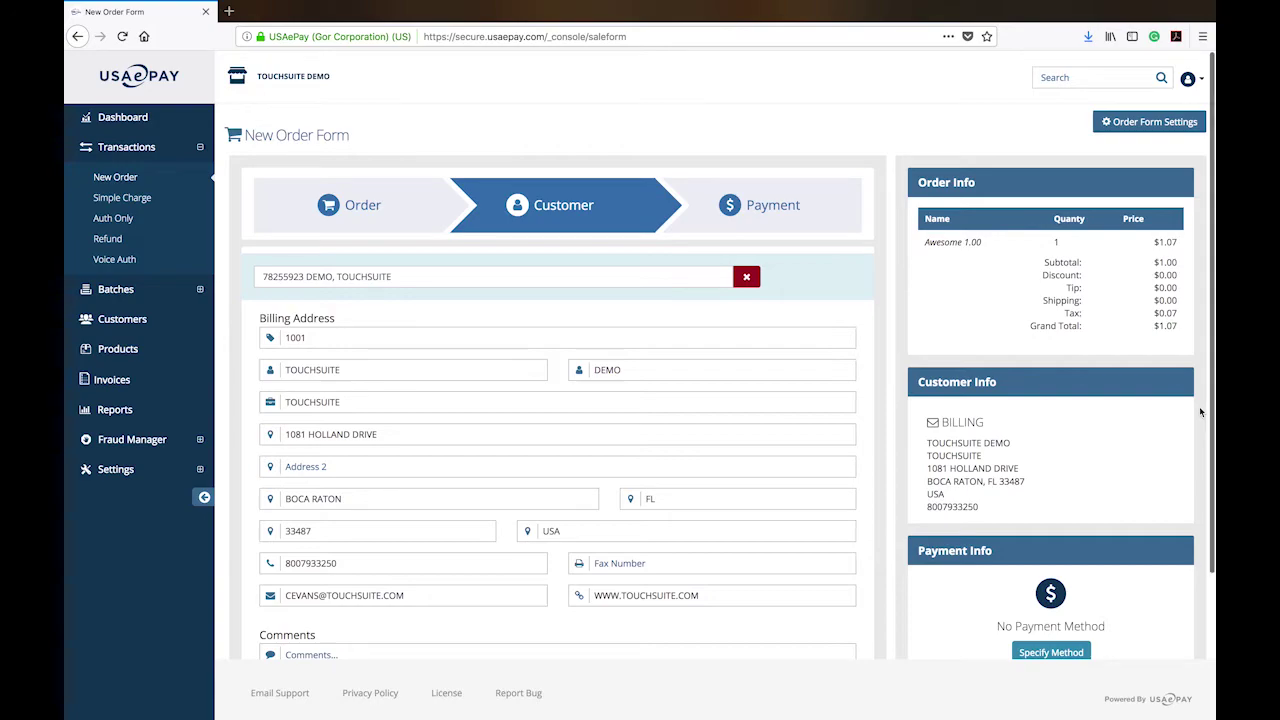
scroll(1203, 487, down, 2)
scroll(1203, 487, down, 2)
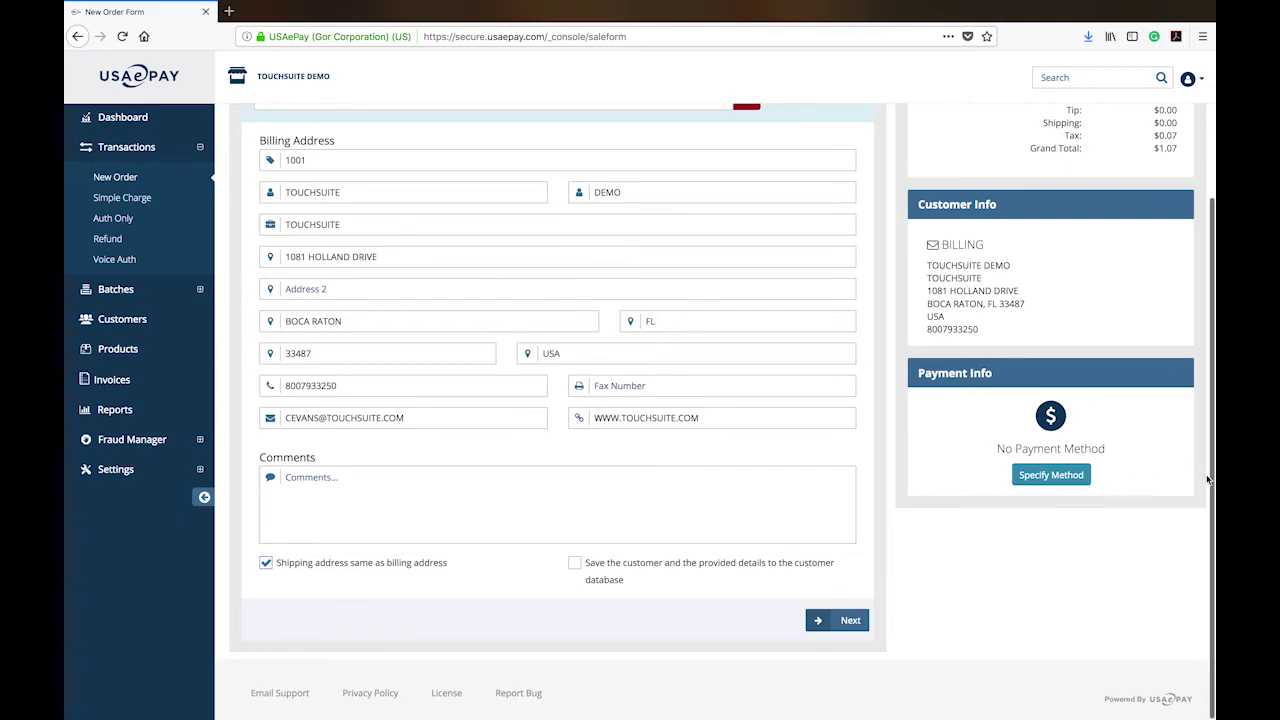
scroll(1208, 513, up, 5)
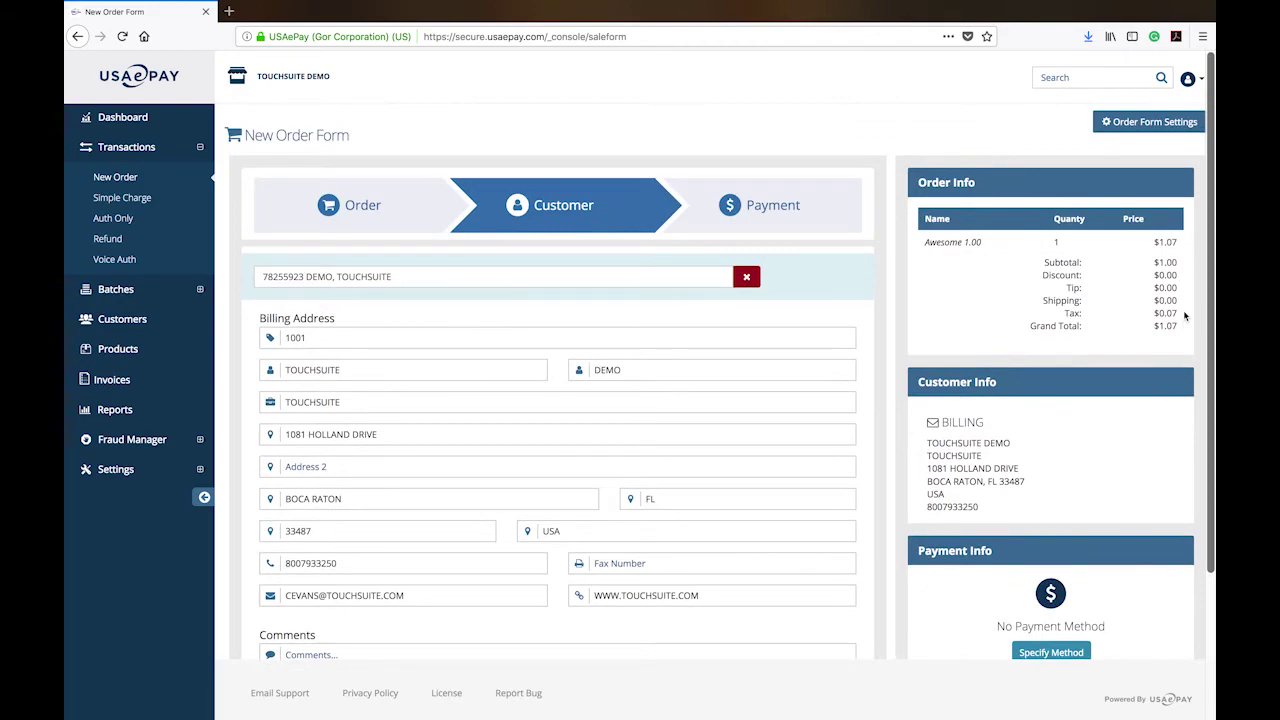
scroll(1208, 513, down, 5)
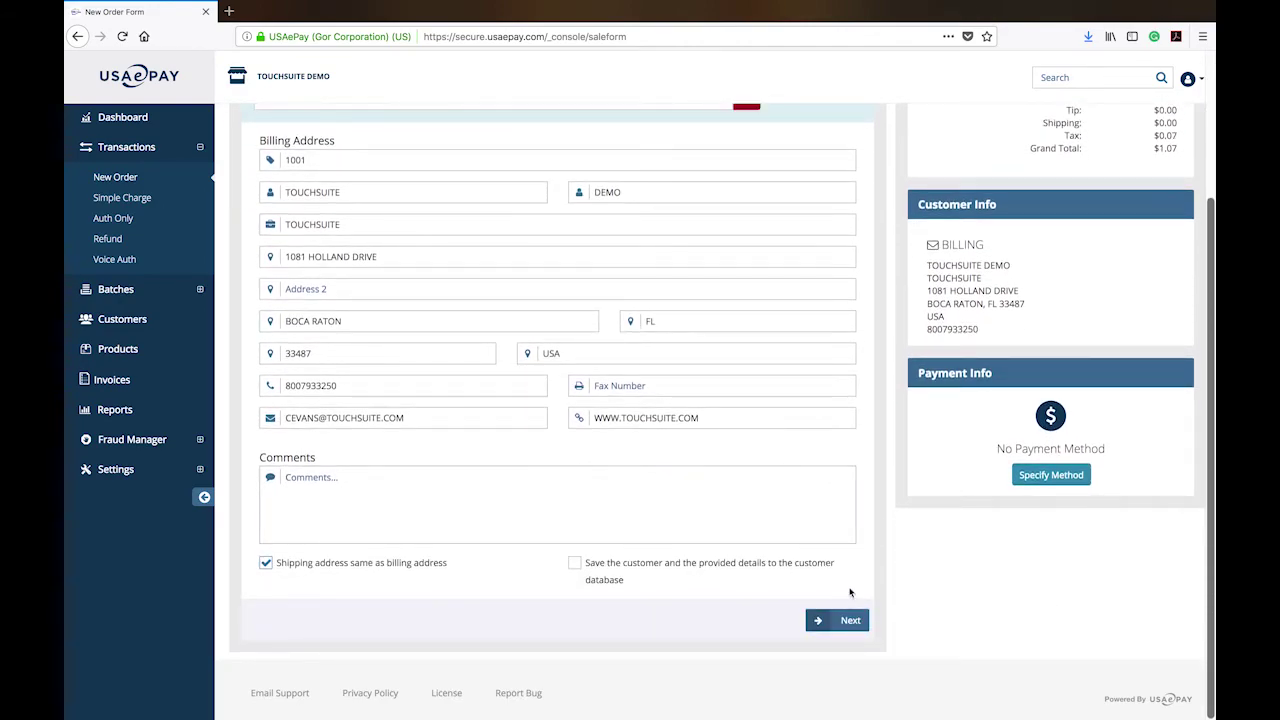
Go to the payment step, try the card fields, and toggle saving card details on then off.
click(849, 621)
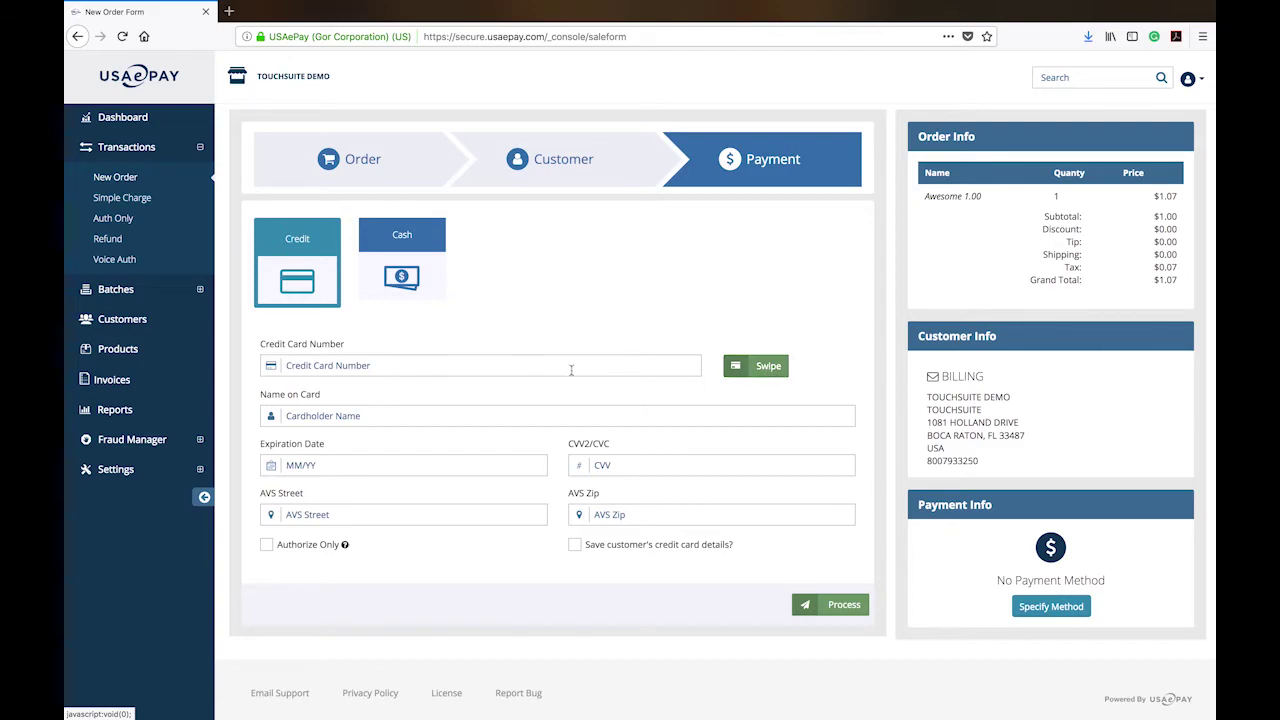
click(443, 368)
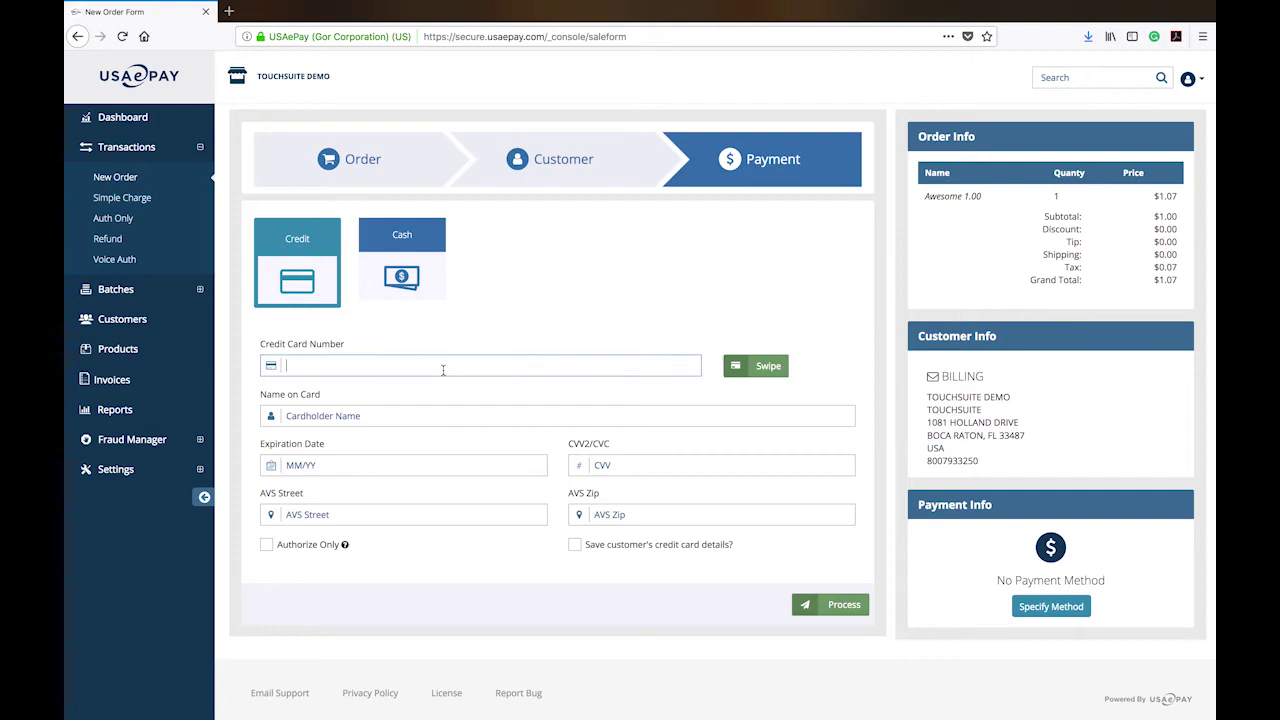
click(400, 414)
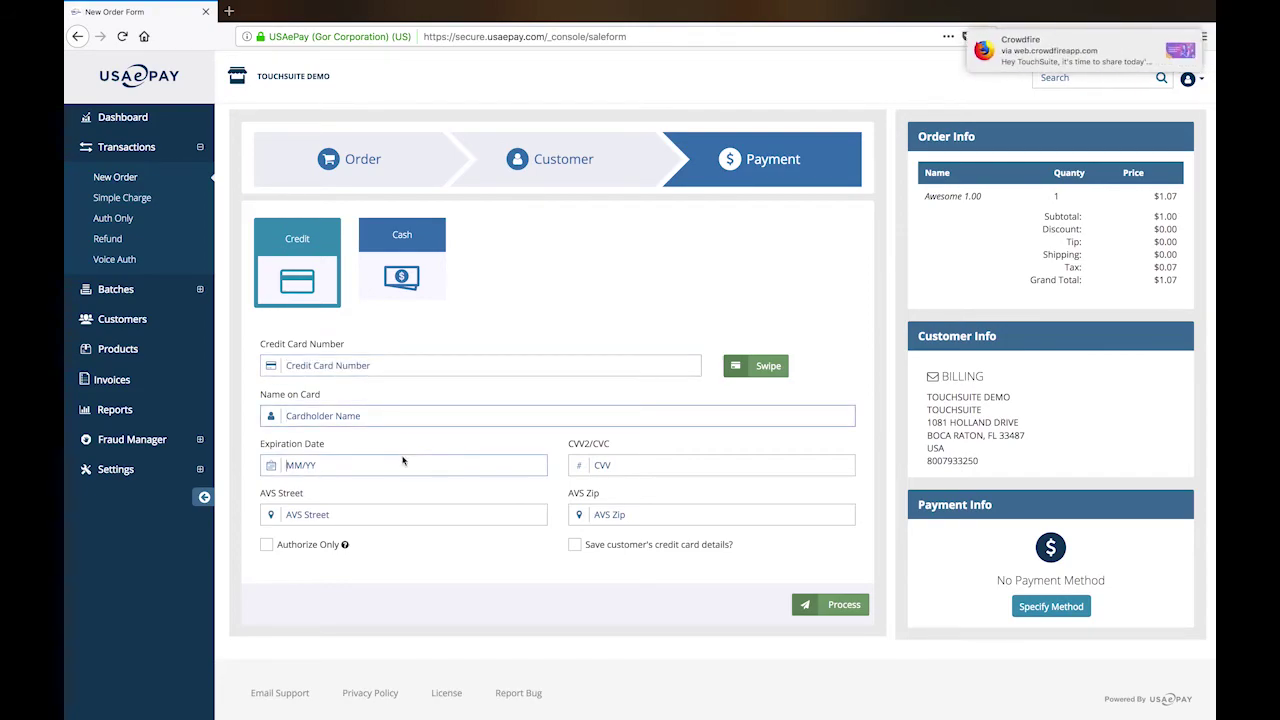
click(389, 463)
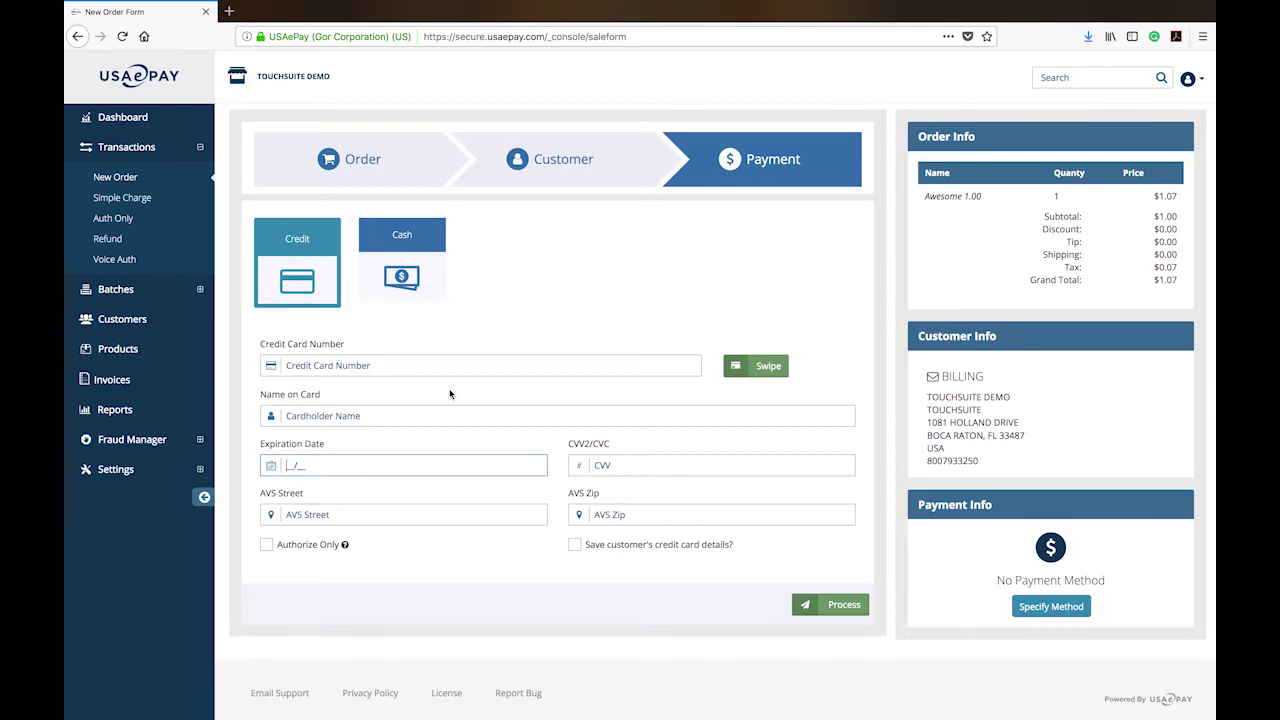
click(575, 545)
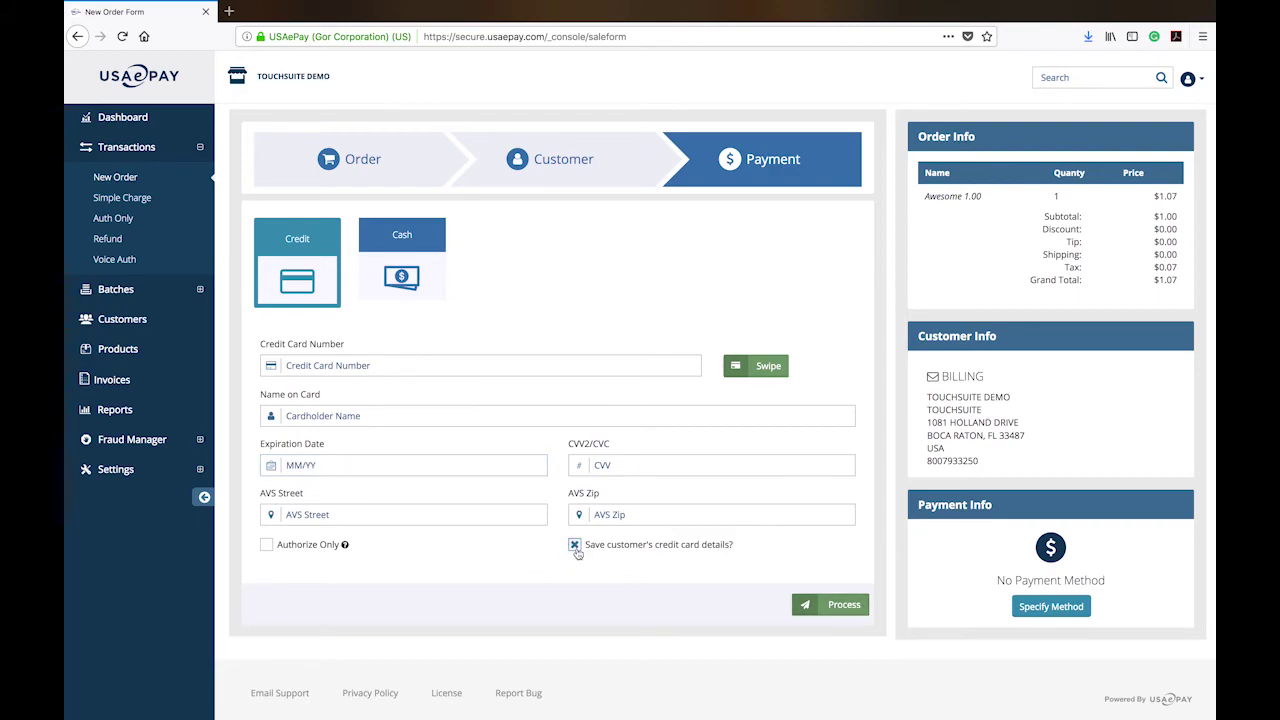
click(575, 545)
mouse_move(344, 549)
Return to the Order step, start then cancel a 'shi' line item search, and go to Payment.
click(308, 176)
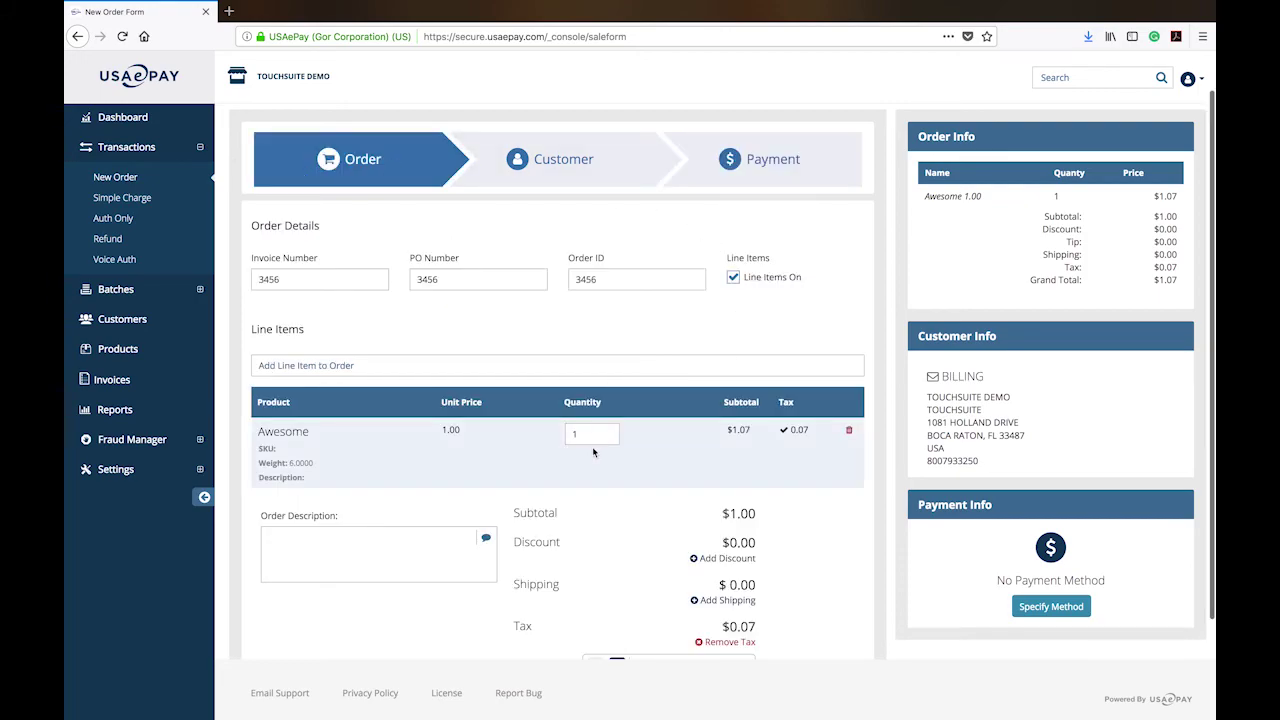
click(323, 362)
text(shi)
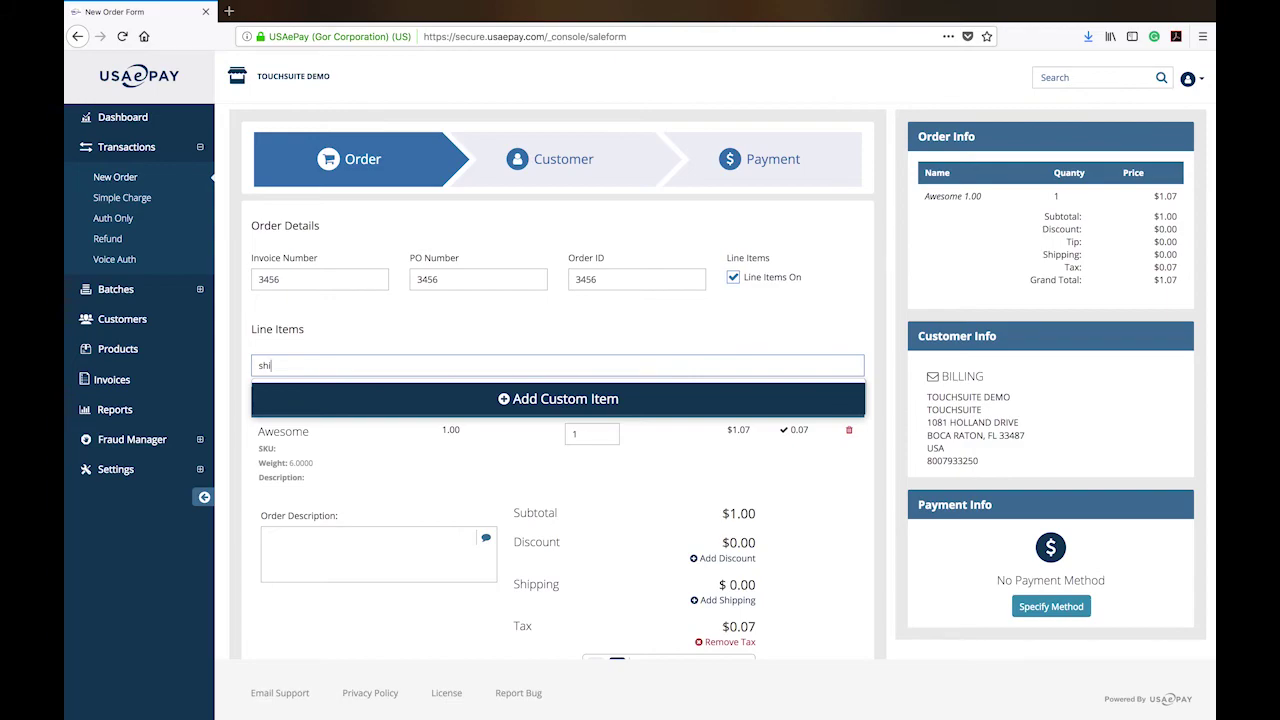
key(BackSpace)
key(BackSpace)
key(BackSpace)
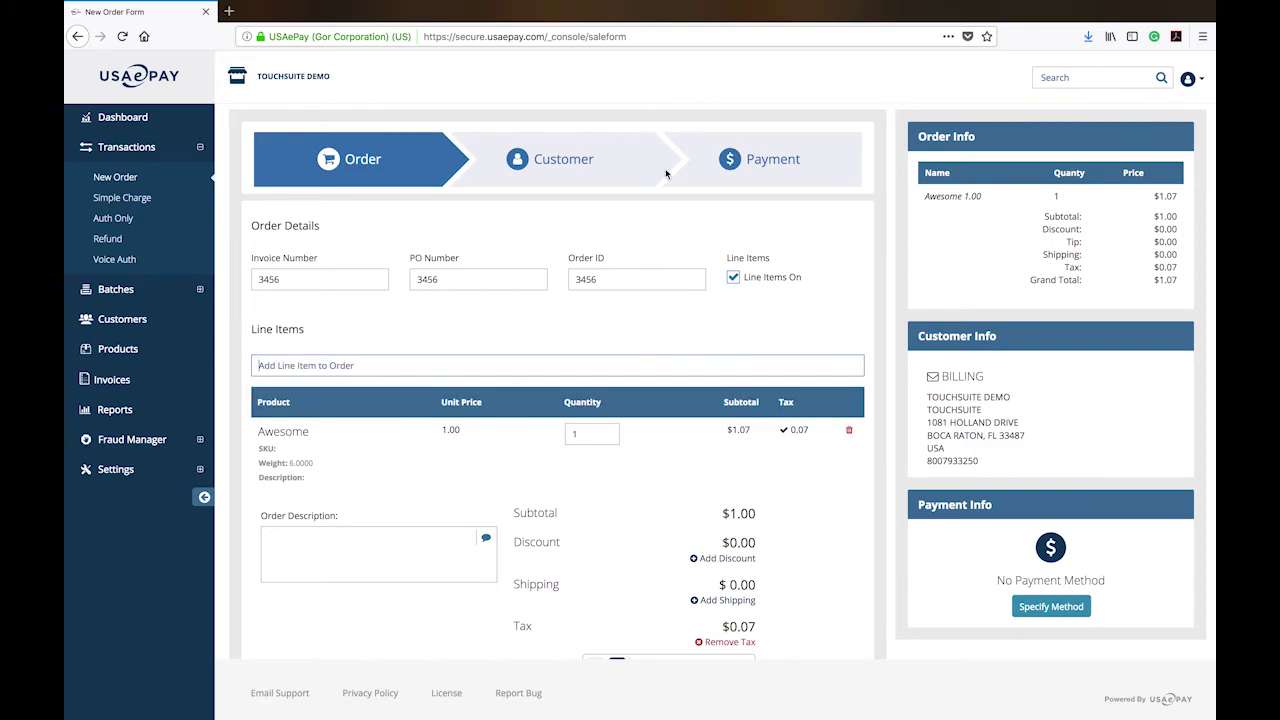
click(668, 172)
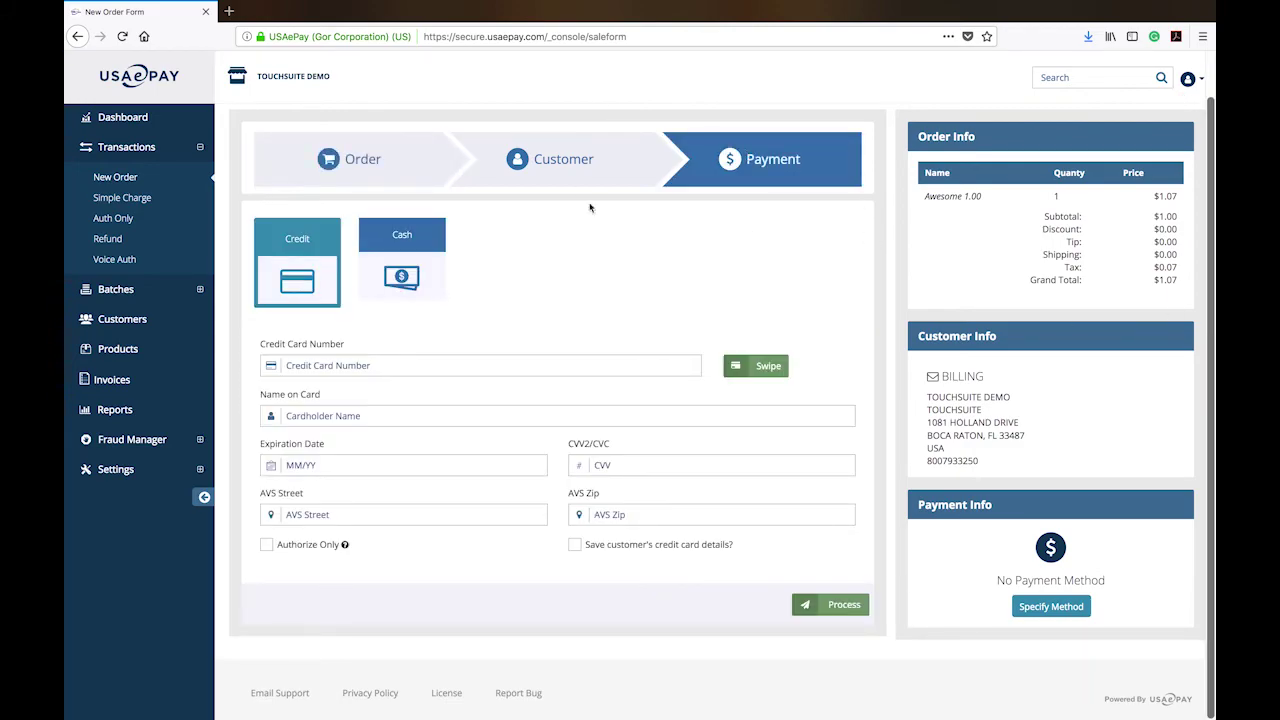
click(382, 252)
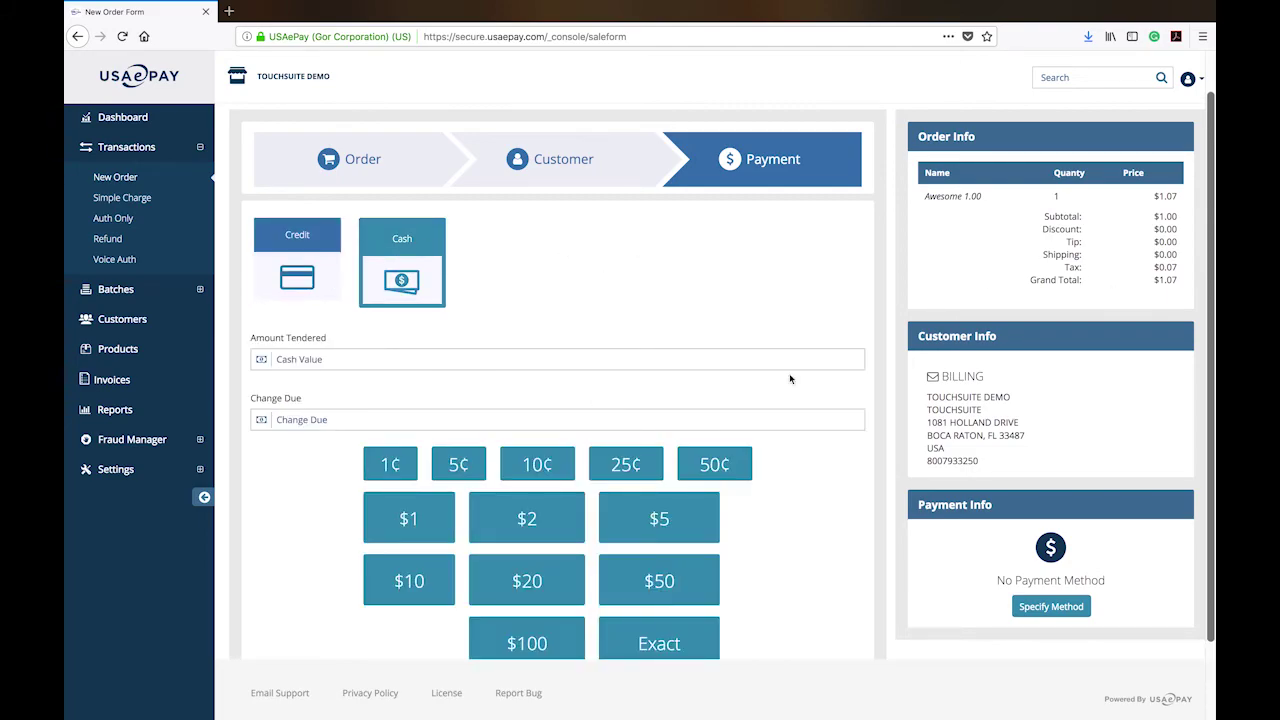
scroll(1211, 210, down, 2)
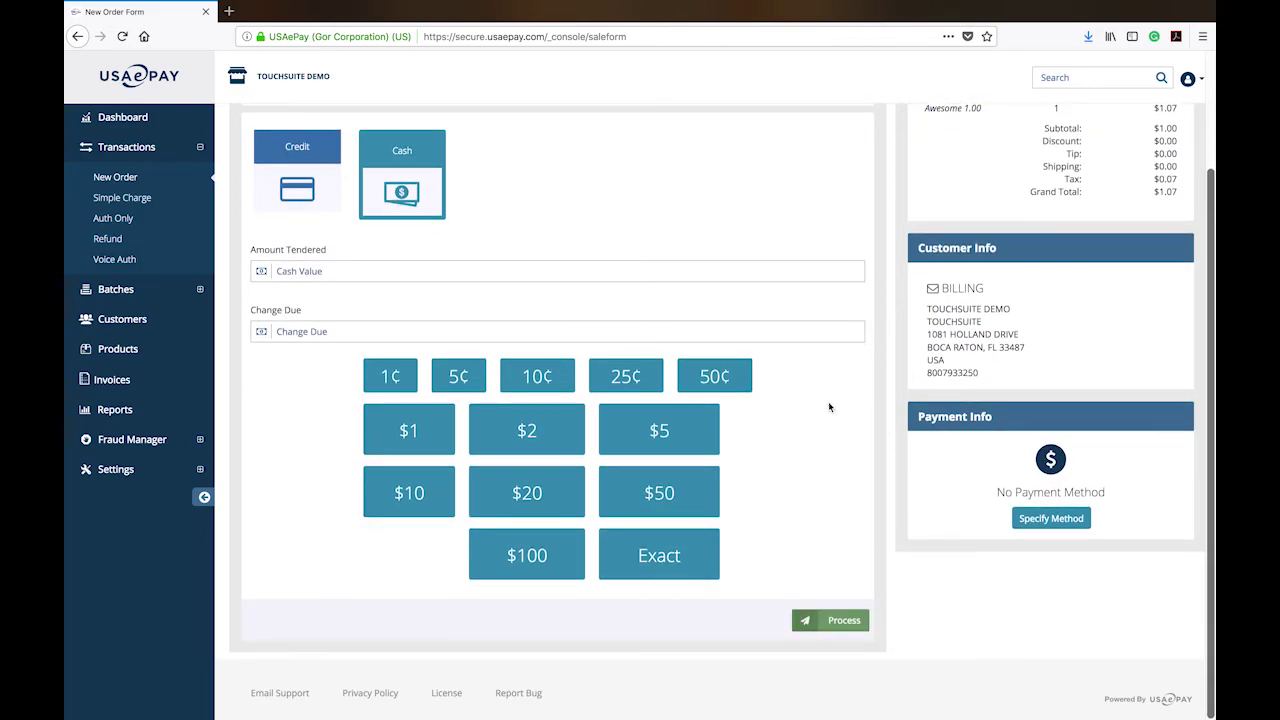
click(658, 555)
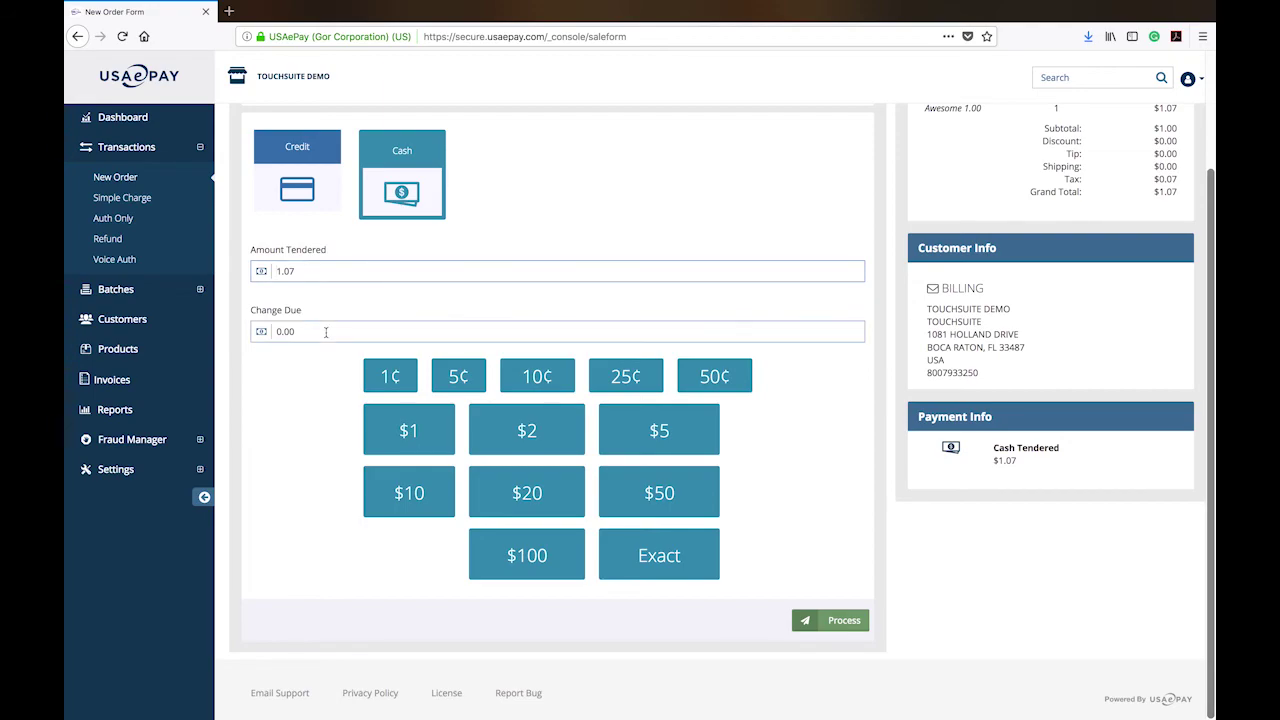
click(349, 266)
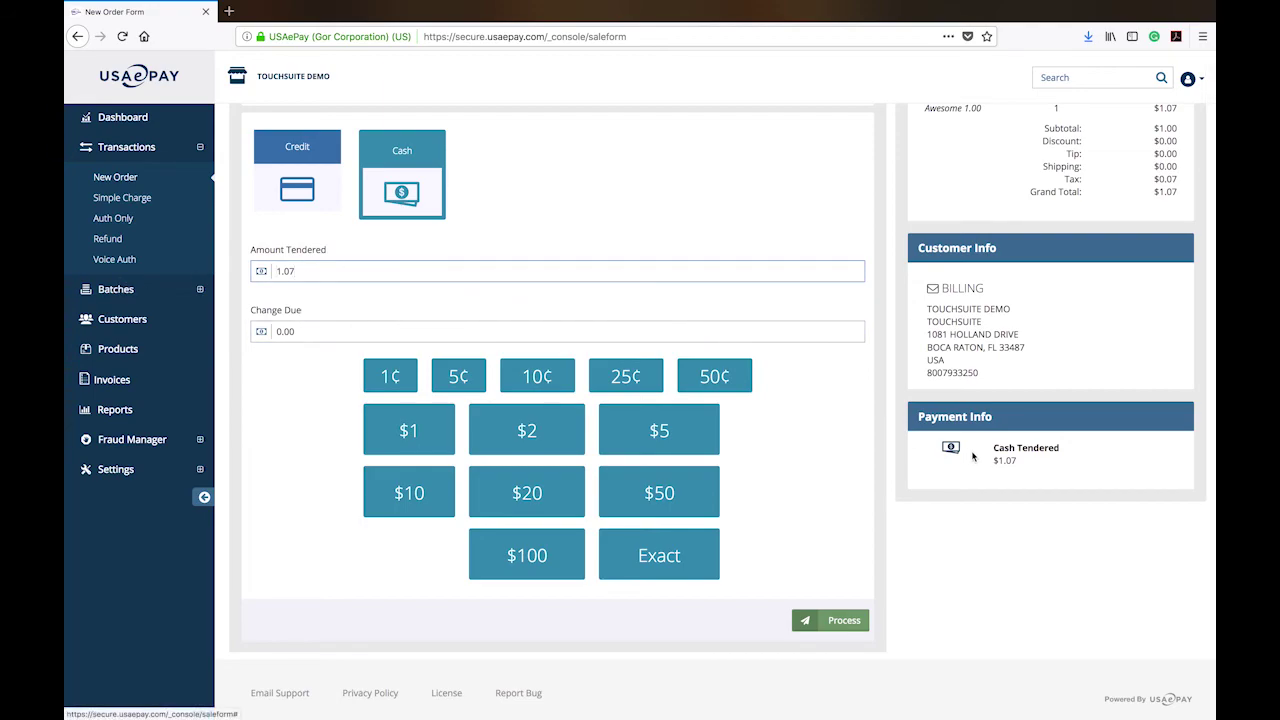
click(701, 437)
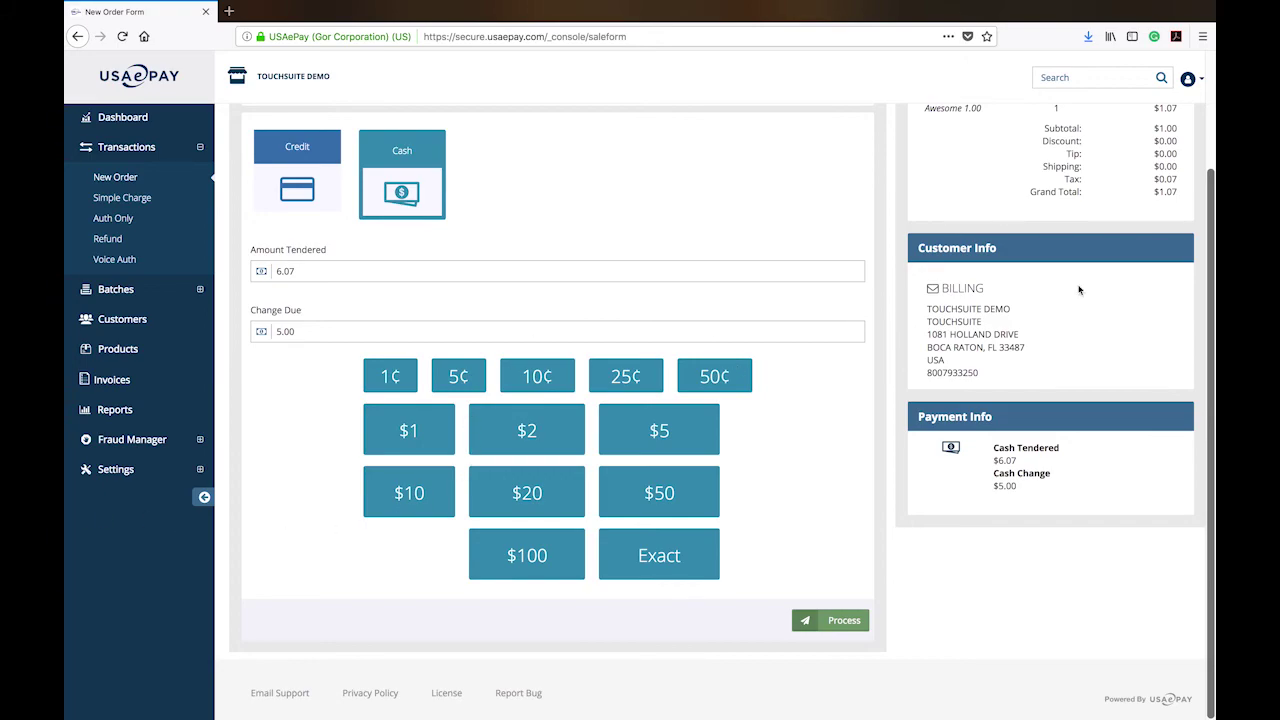
scroll(1212, 215, up, 2)
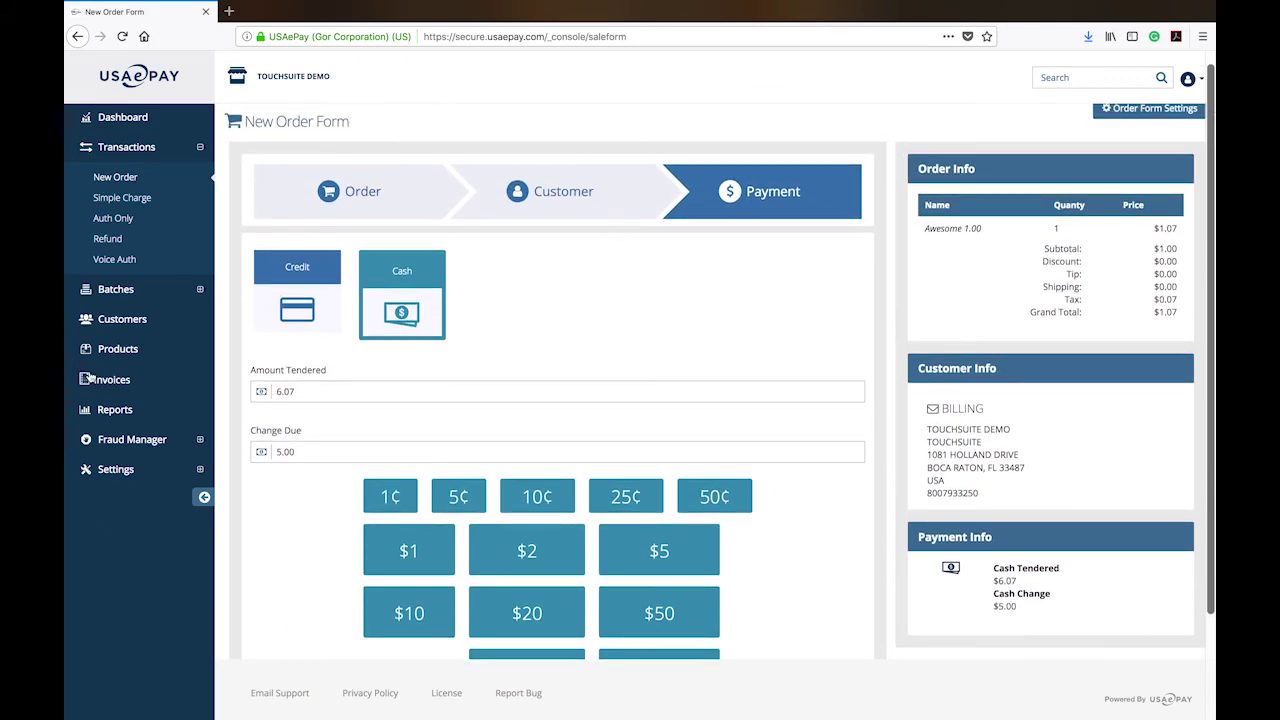
click(370, 389)
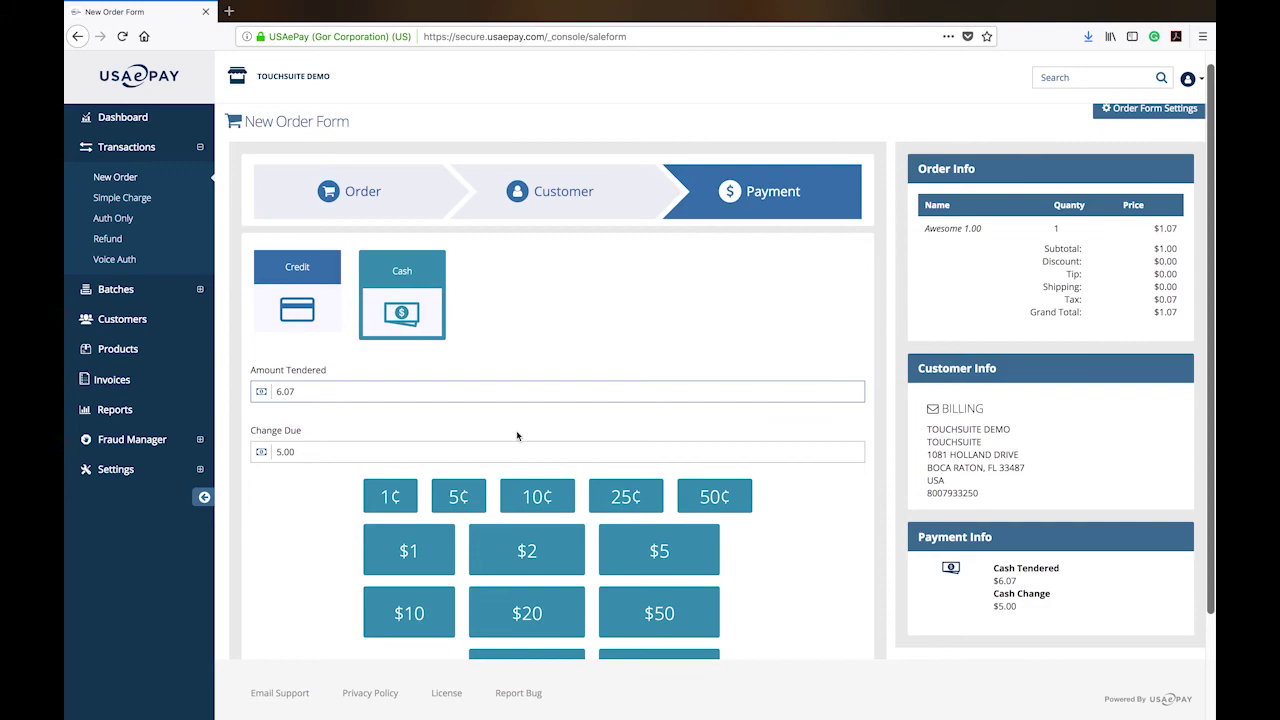
Clear the tendered amount, switch Credit then back to Cash, and tender $5.00 for $3.93 change.
key(BackSpace)
key(BackSpace)
key(BackSpace)
key(BackSpace)
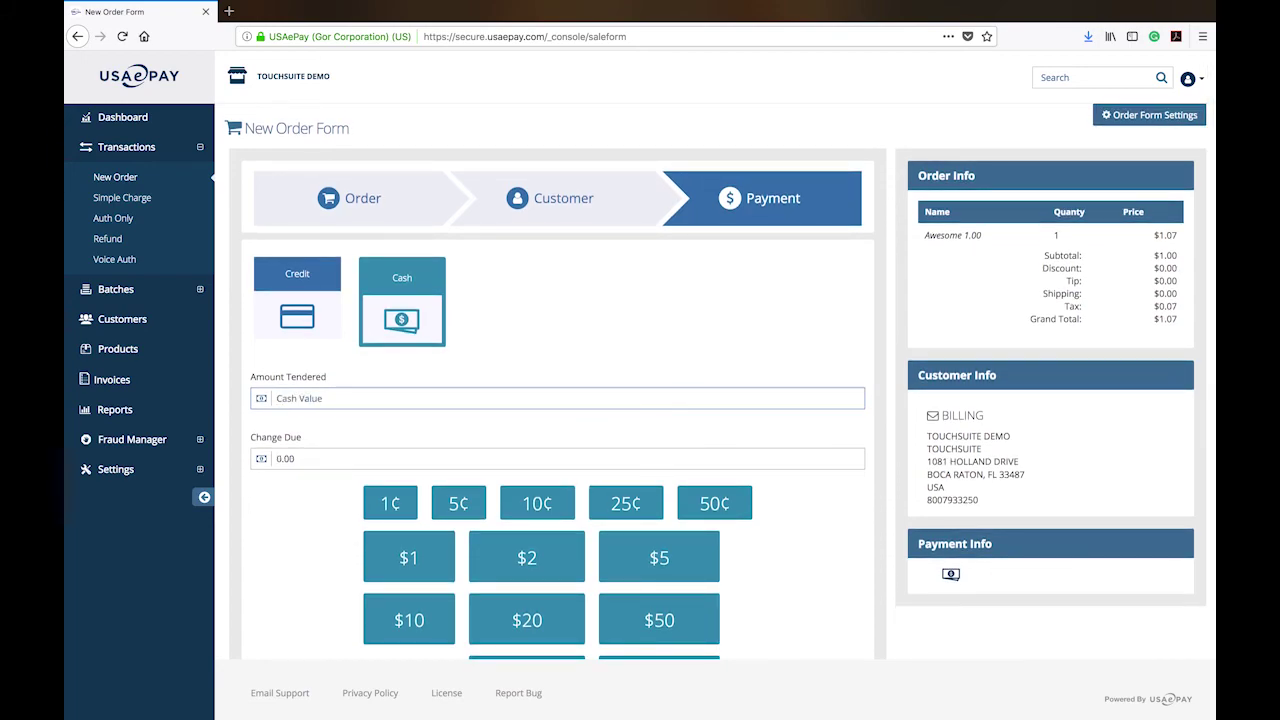
click(1187, 379)
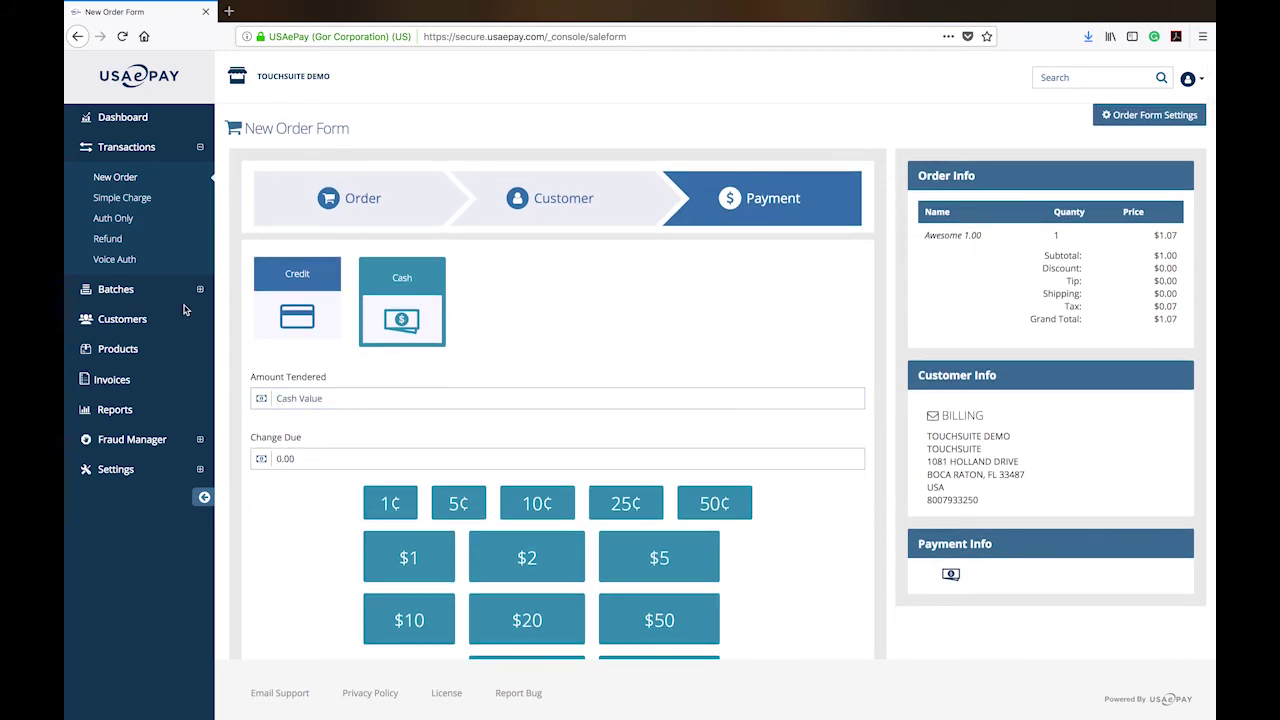
click(280, 308)
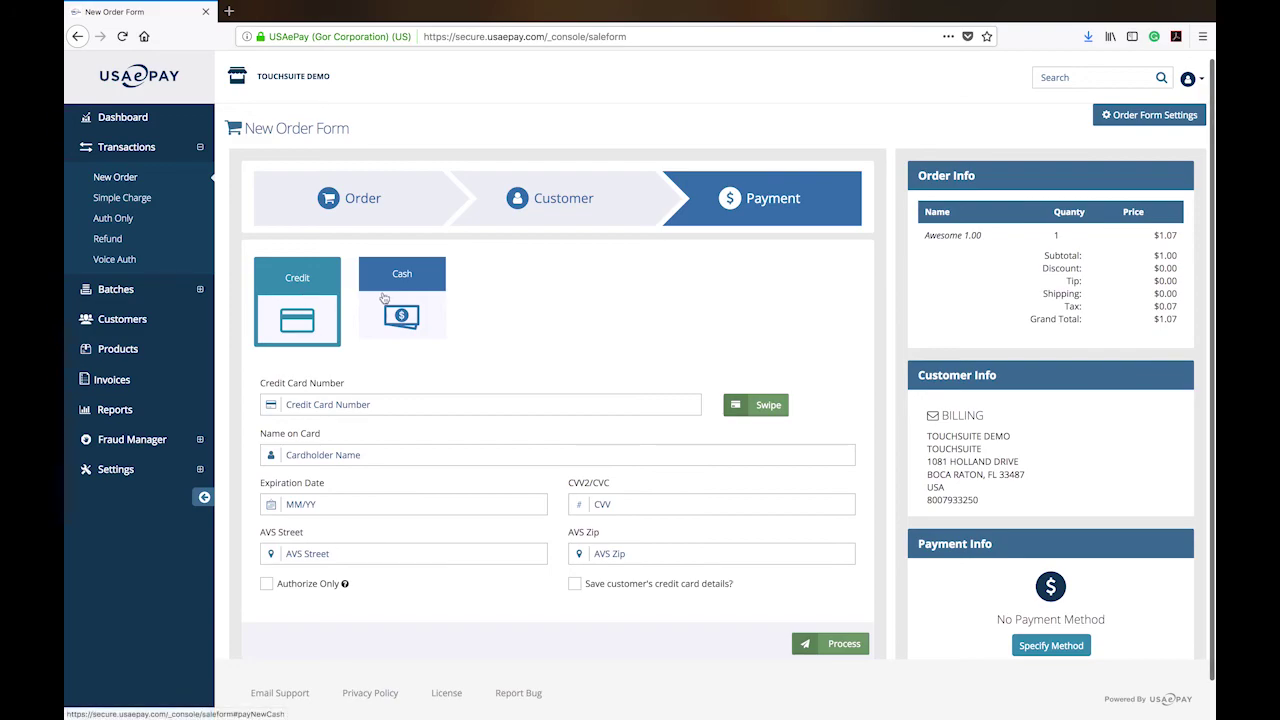
click(417, 298)
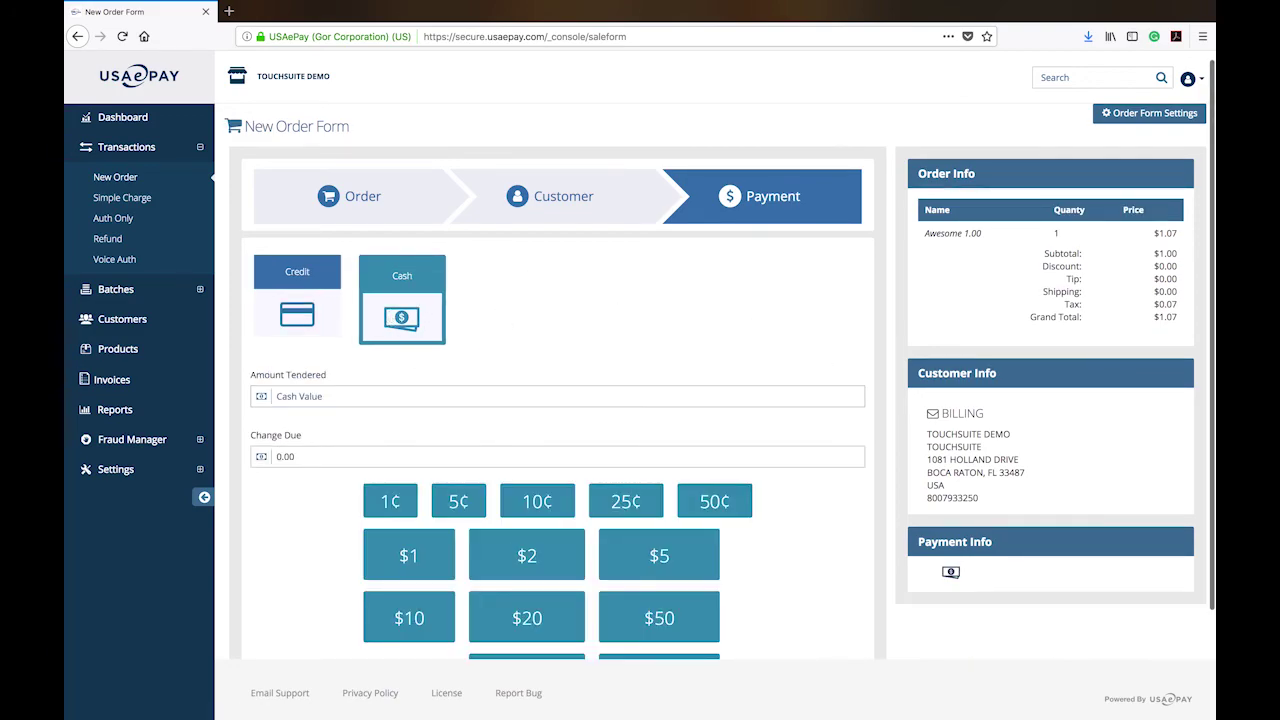
drag(1210, 97, 1213, 232)
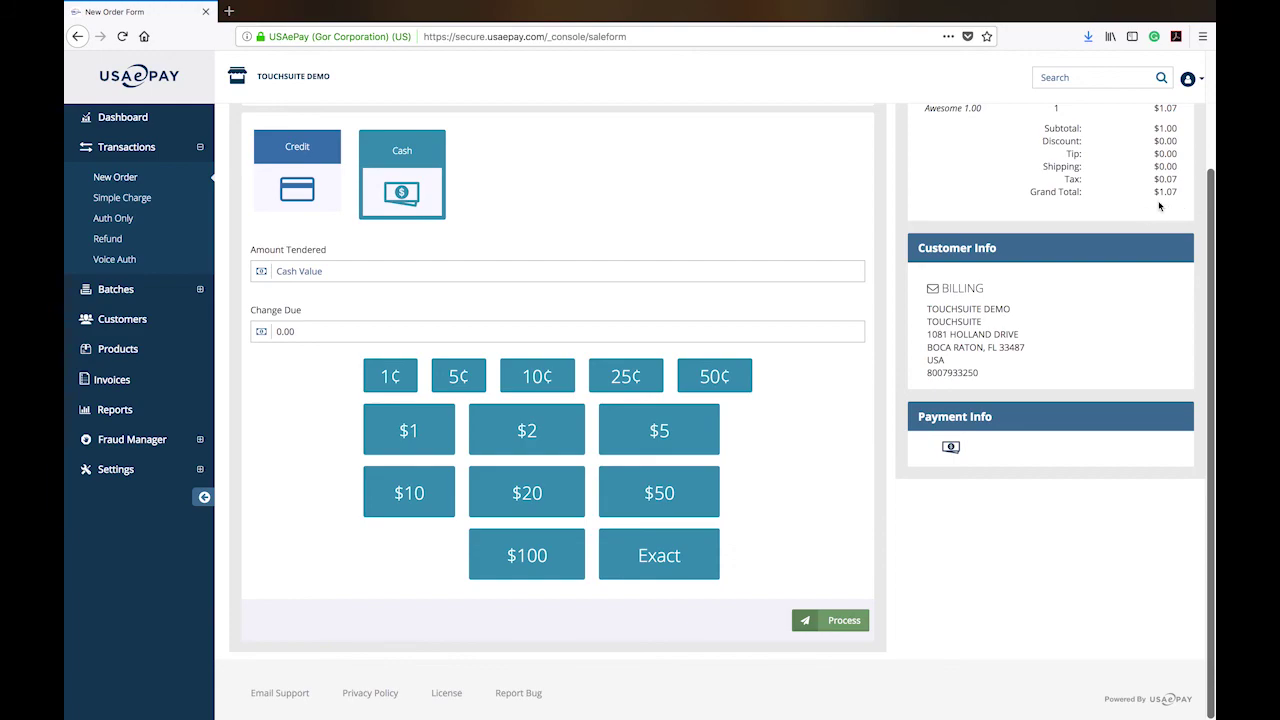
click(652, 444)
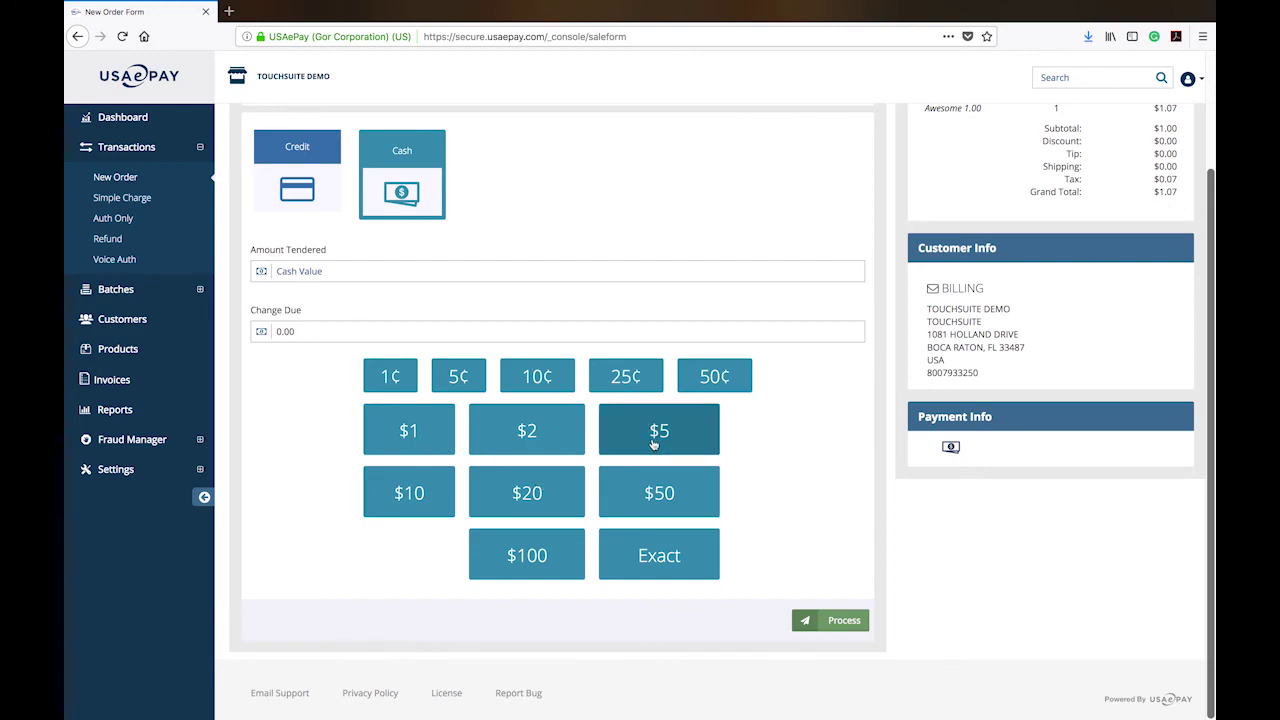
click(330, 335)
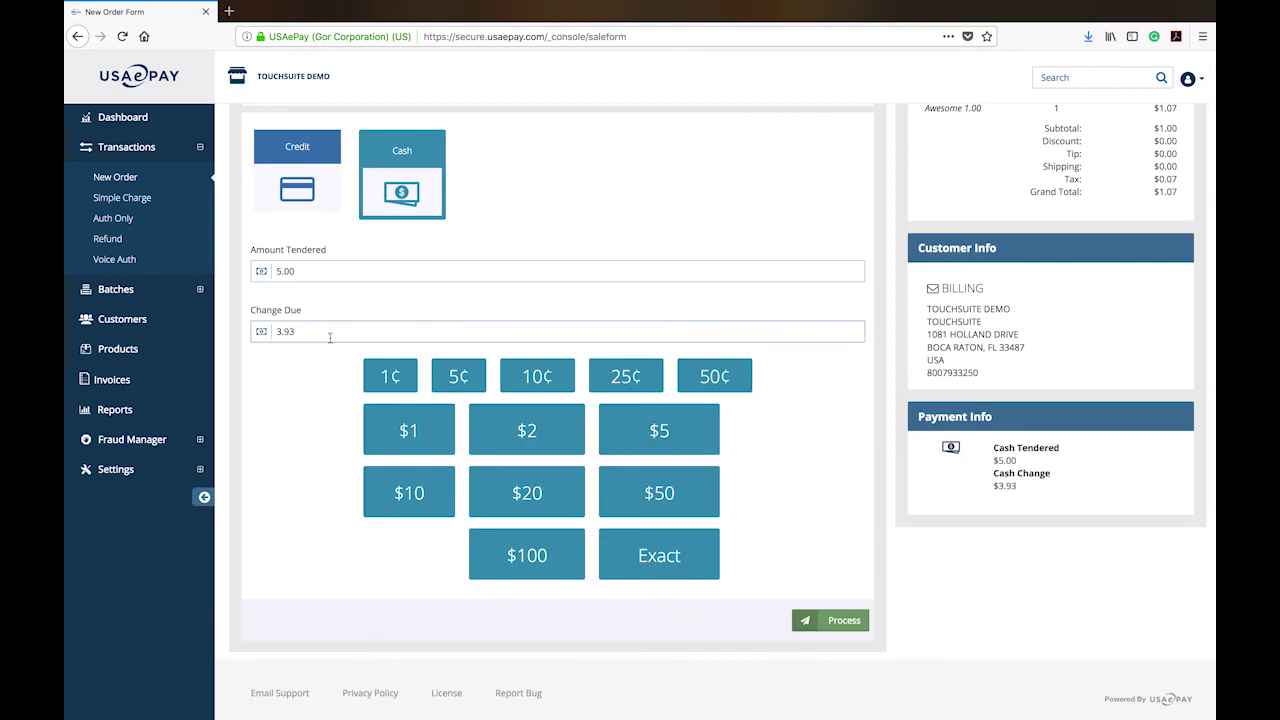
Process the $1.07 cash sale to get Transaction Approved, then open Batch Manager.
click(855, 622)
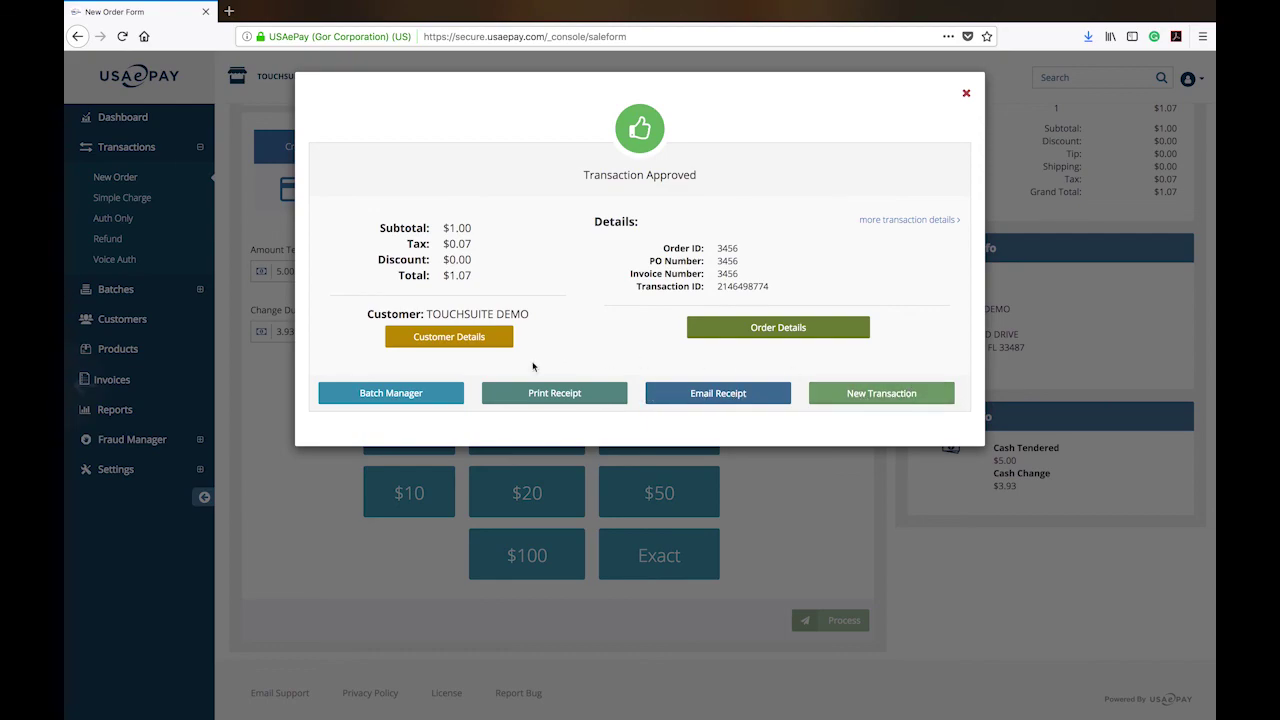
click(388, 398)
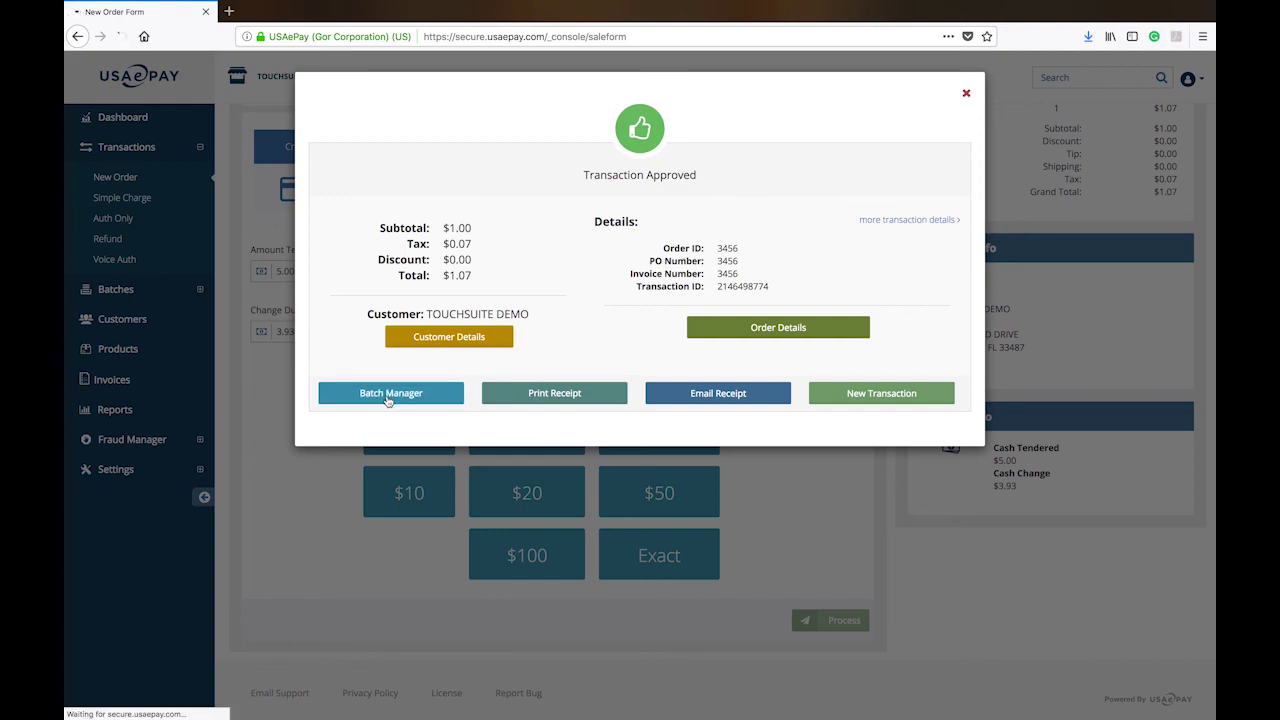